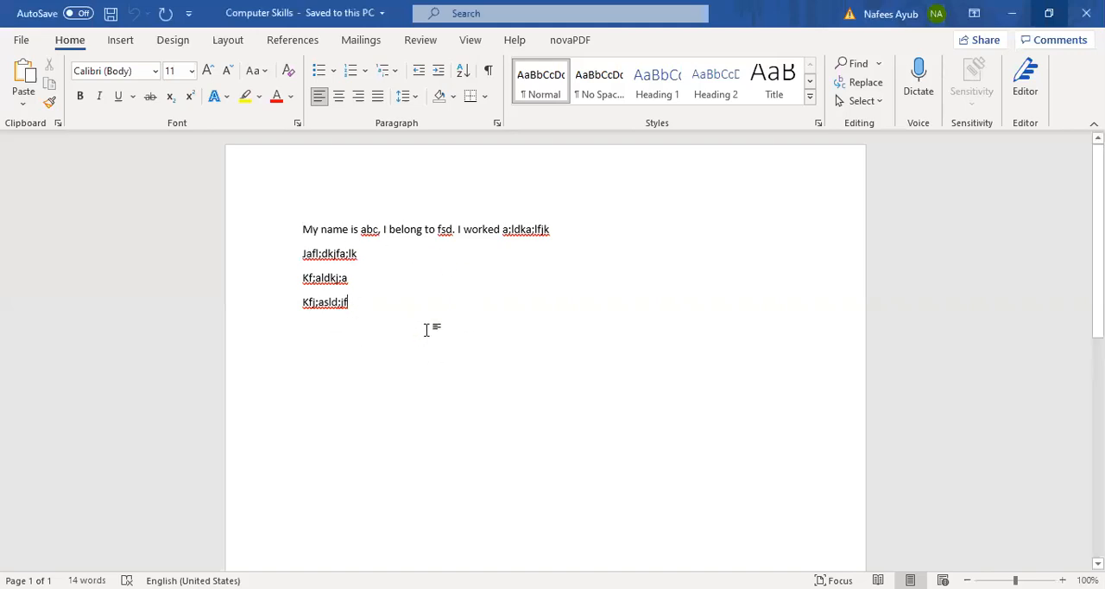
Step: Add the filler lines "L;kajkd;f", "A;ljkfda;l", ";adjfa;l" and ";aldjf;a" below the existing text, followed by a blank line
key("Return")
type("L;kajkd;f")
key("Return")
type("a;ljkfda;l")
key("Return")
type(";adjfa;l")
key("Return")
type(";aldjf;a")
key("Return")
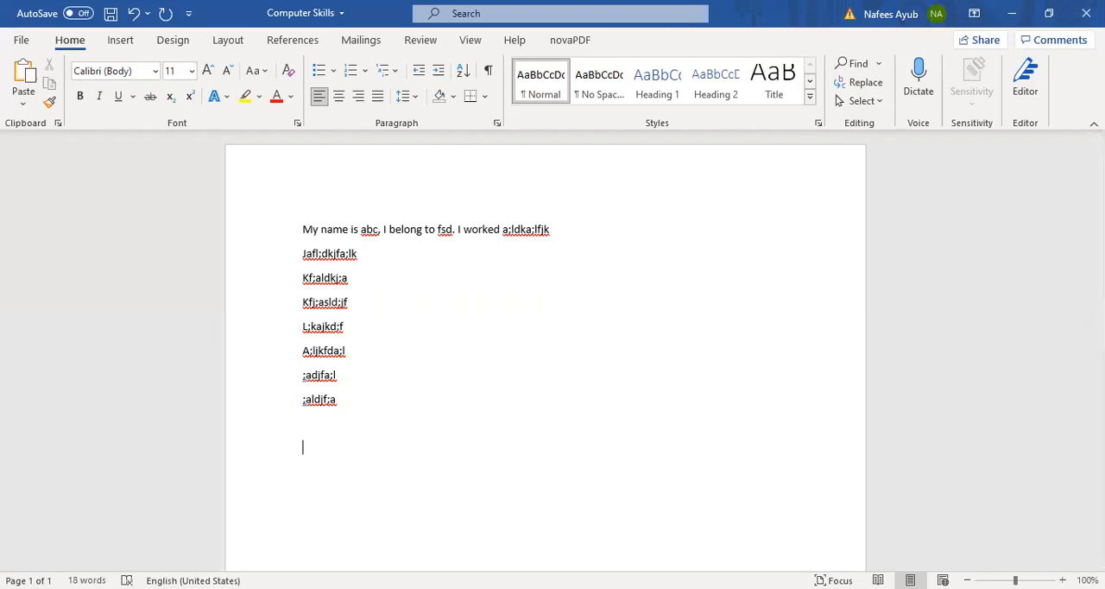
Step: Enter the student's full name and, on the line below it, "Roll no" with the student's roll number
key("Return")
type("roll no")
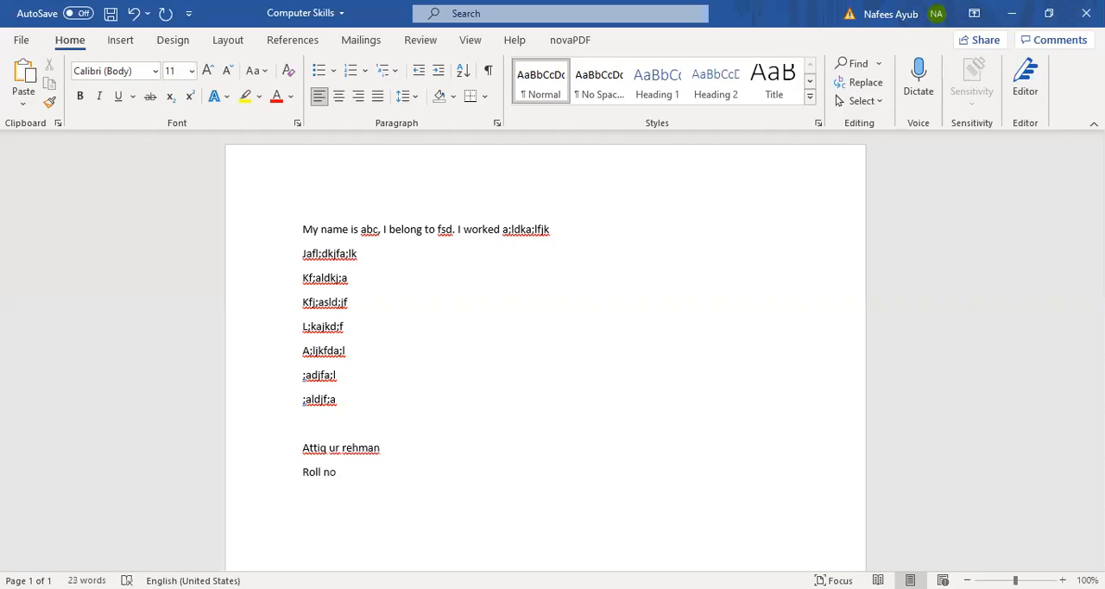
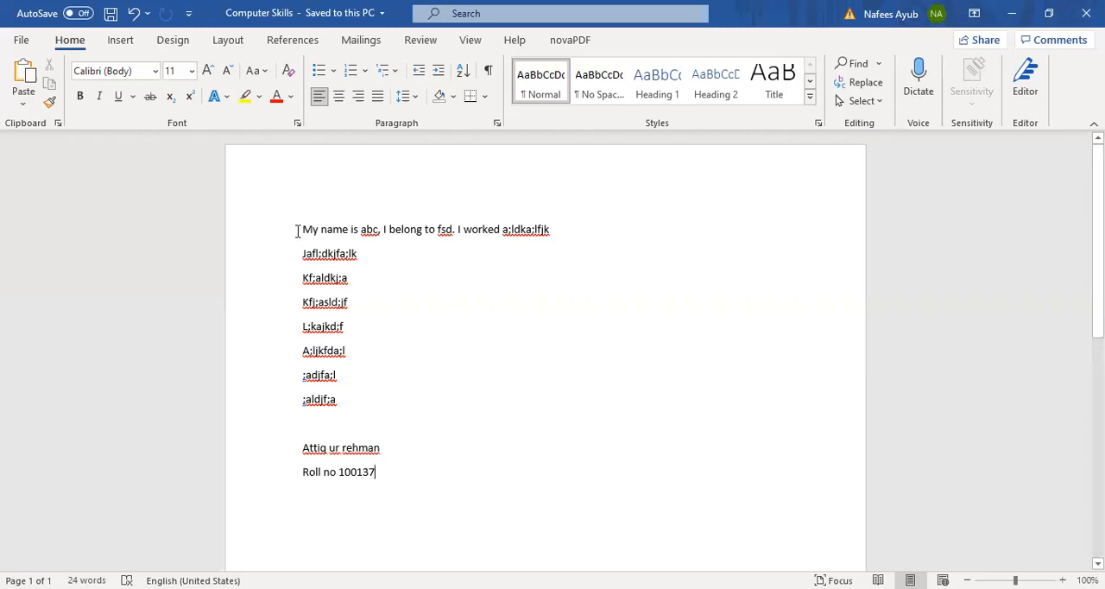
Step: Replace the student's name below the filler text with another student's first name
left_click(301, 448)
left_click_drag(302, 447, 383, 448)
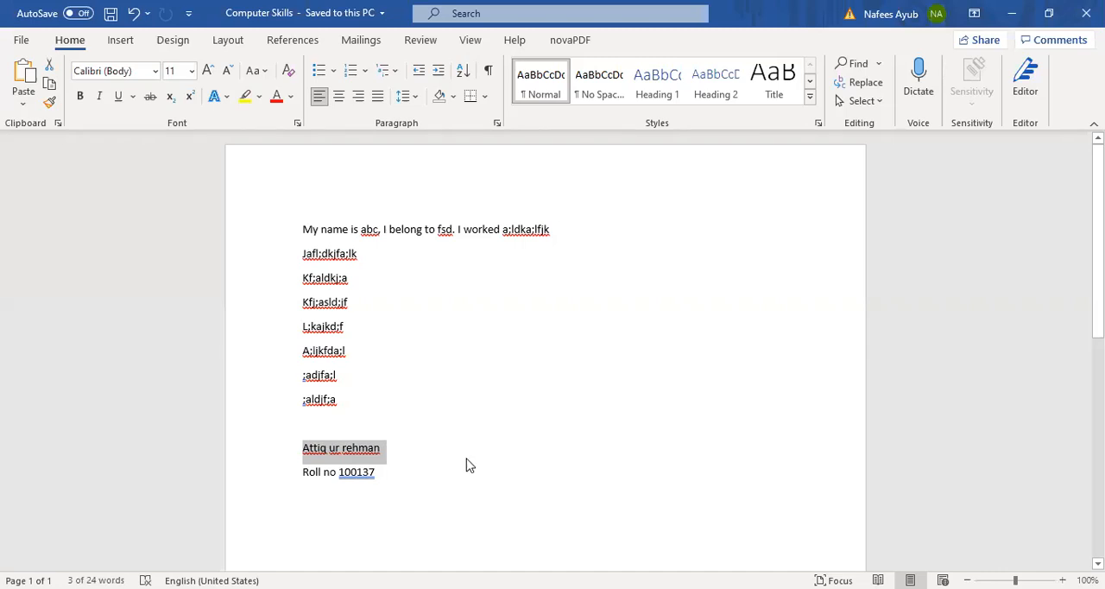
left_click(435, 393)
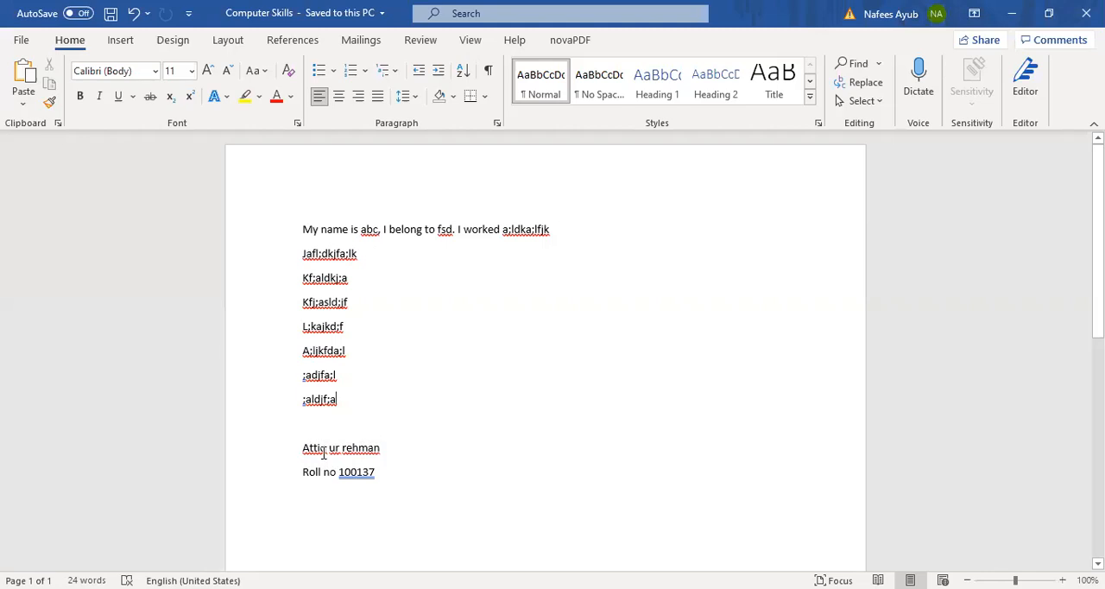
left_click_drag(303, 447, 374, 449)
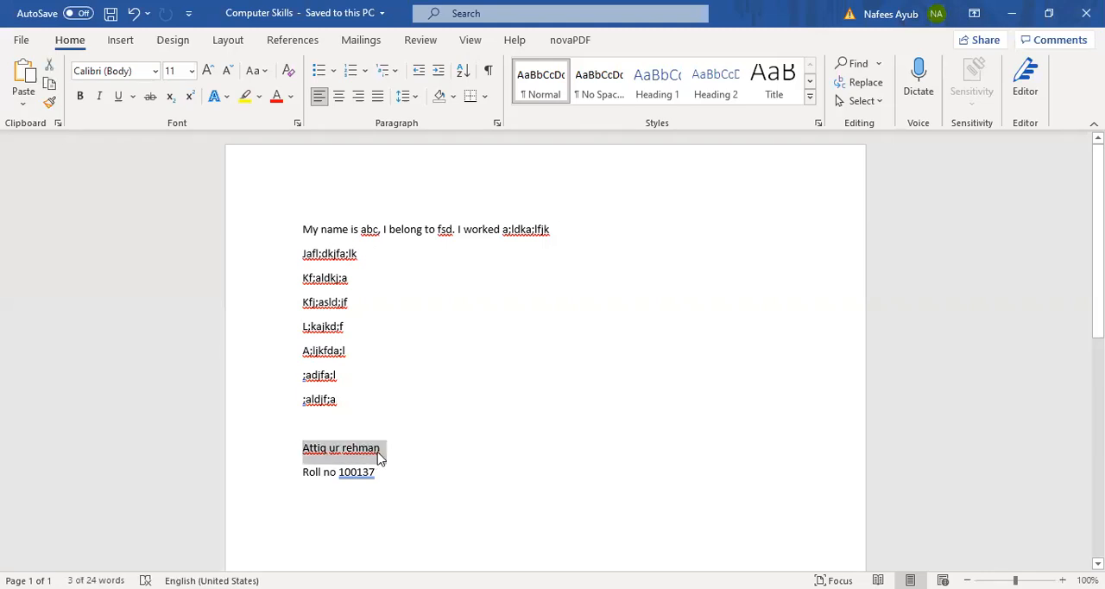
type("Namra")
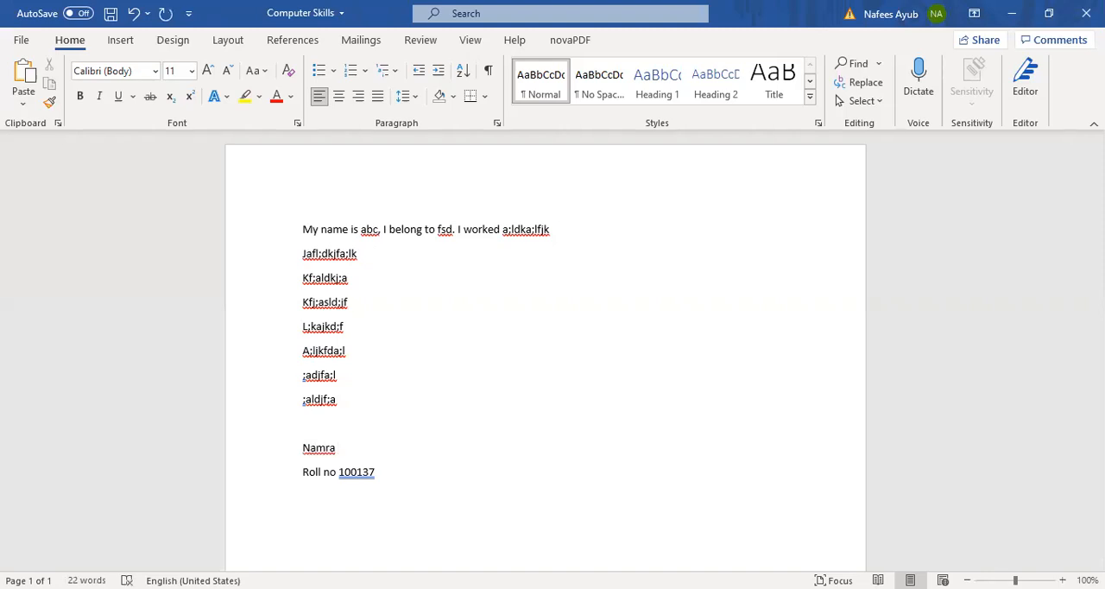
Step: Replace the last three digits of the roll number with those of the other student
key("Down")
key("Right")
key("Right")
key("Right")
key("Right")
key("Right")
key("Right")
key("BackSpace")
key("BackSpace")
key("BackSpace")
type("143")
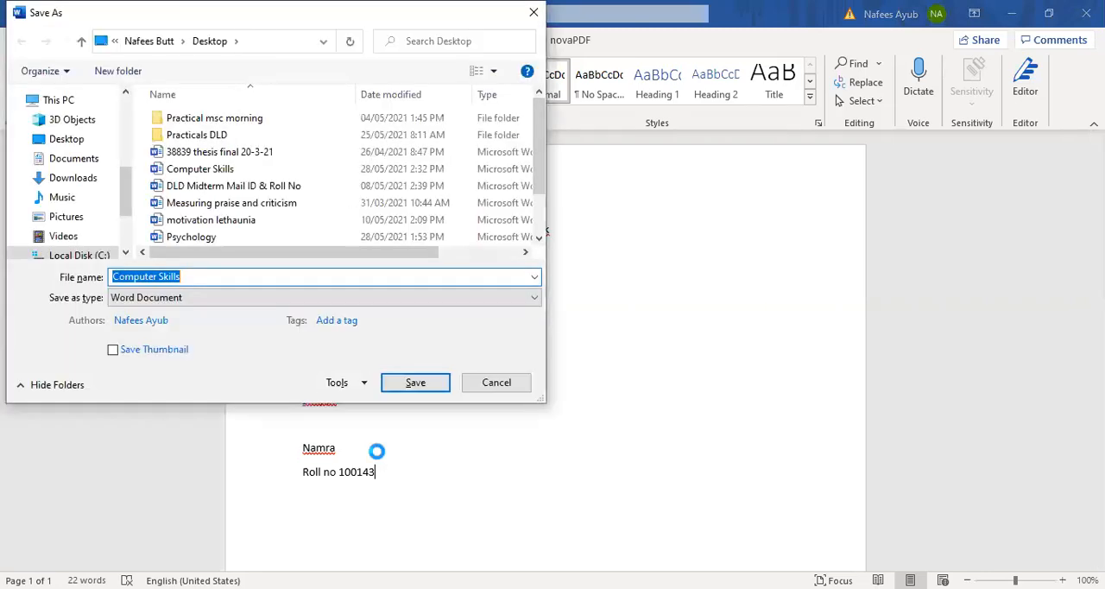
Step: Save a copy of the document on the Desktop under the file name "Computer Skills-2"
left_click(228, 274)
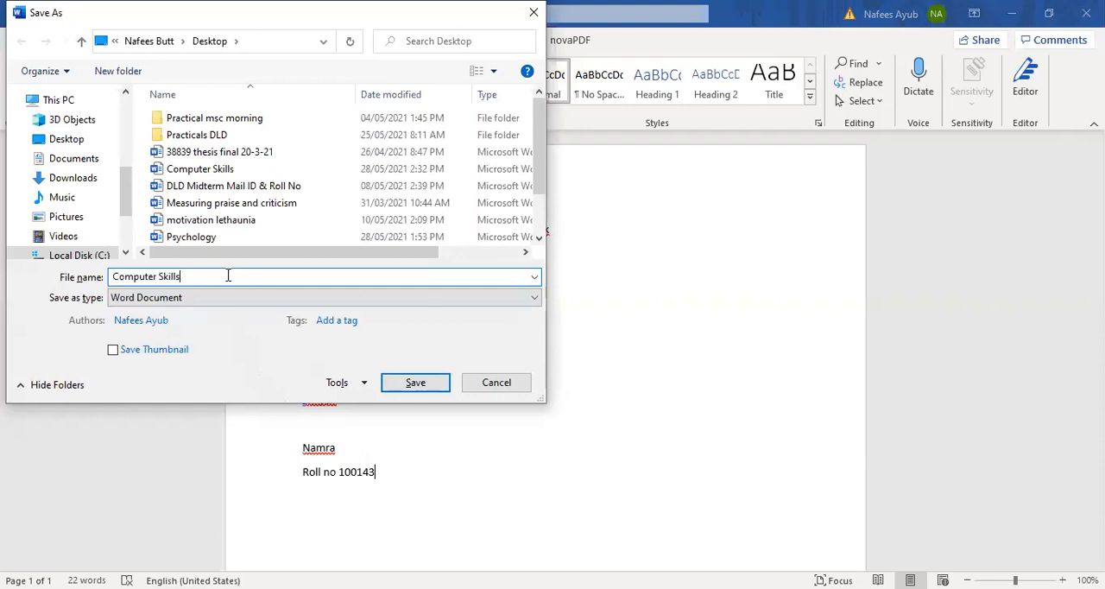
type("-2")
left_click(417, 384)
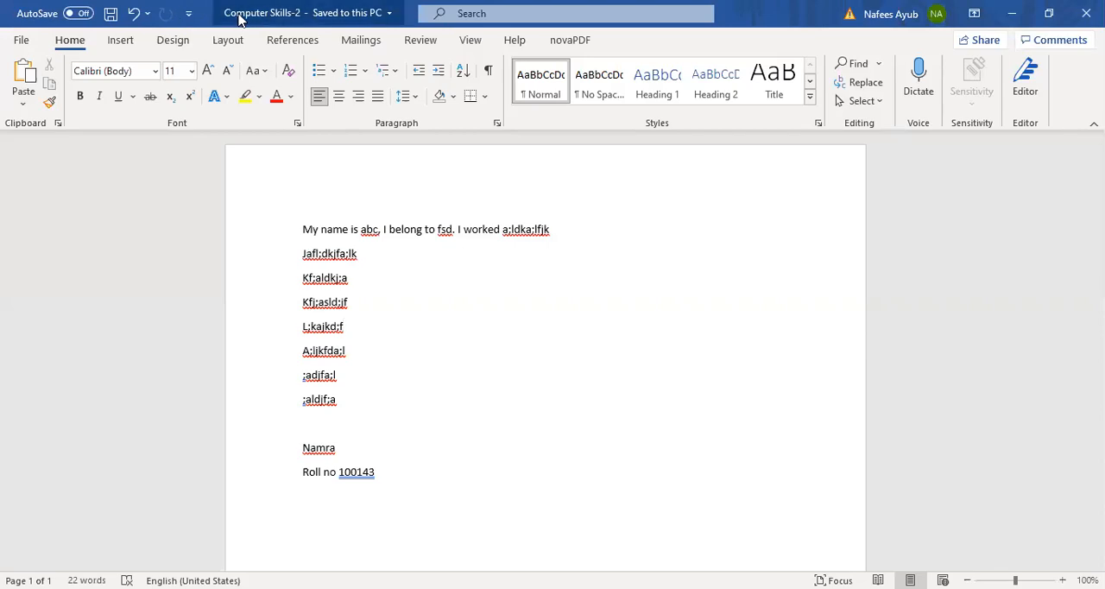
Step: Try a shorter AutoRecover interval in the document saving options, set it back to 10 minutes and cancel the options
left_click(22, 41)
left_click(53, 559)
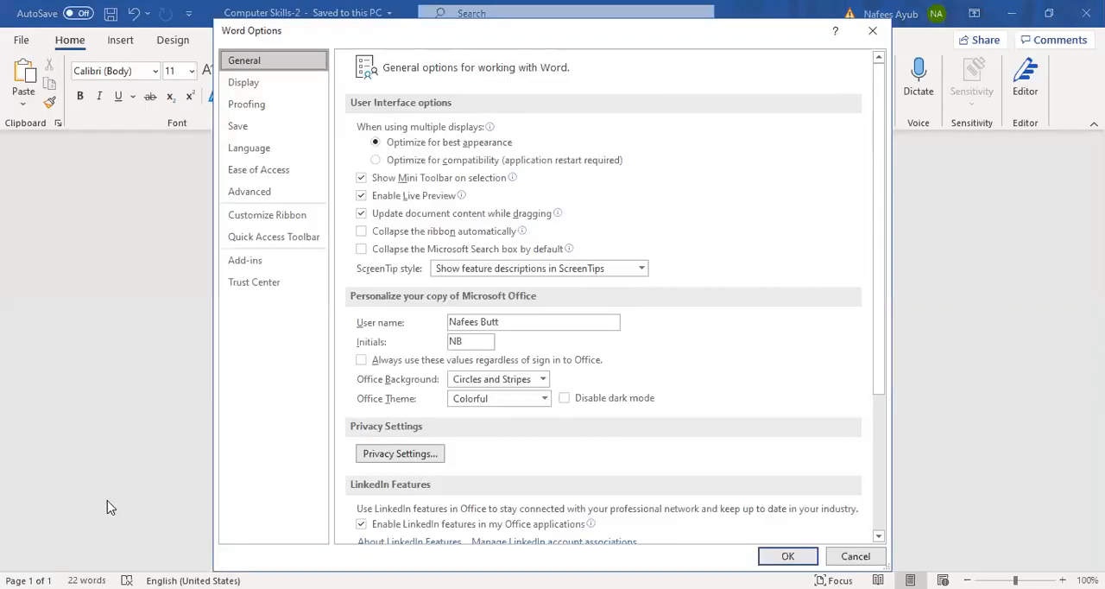
left_click(240, 135)
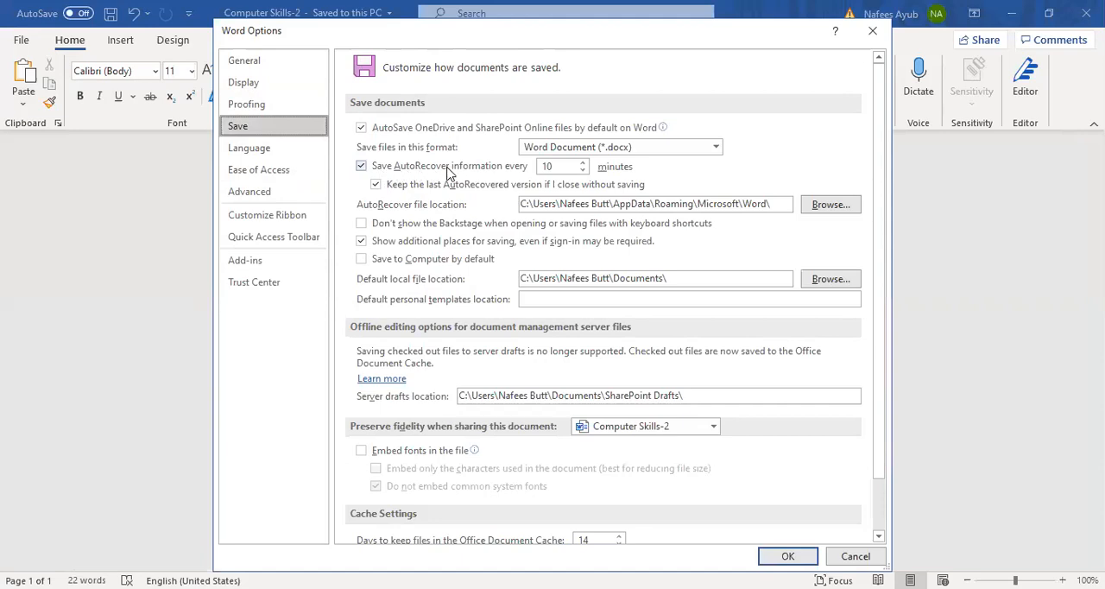
left_click(582, 171)
left_click(582, 171)
left_click(581, 170)
left_click(581, 171)
left_click(582, 171)
left_click(583, 163)
left_click(582, 164)
left_click(583, 163)
left_click(583, 163)
left_click(583, 163)
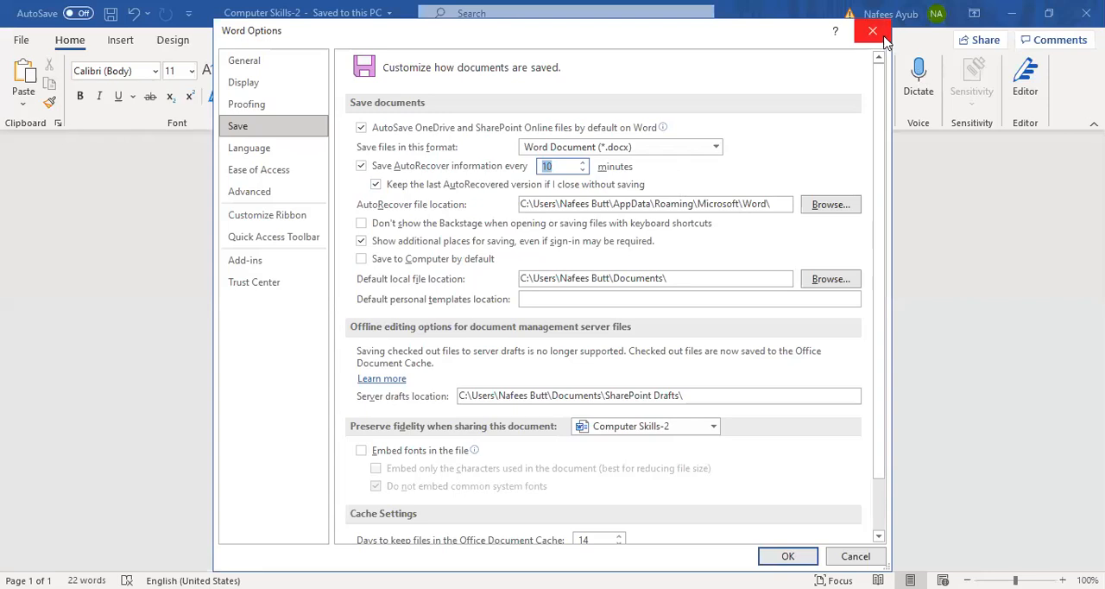
left_click(855, 555)
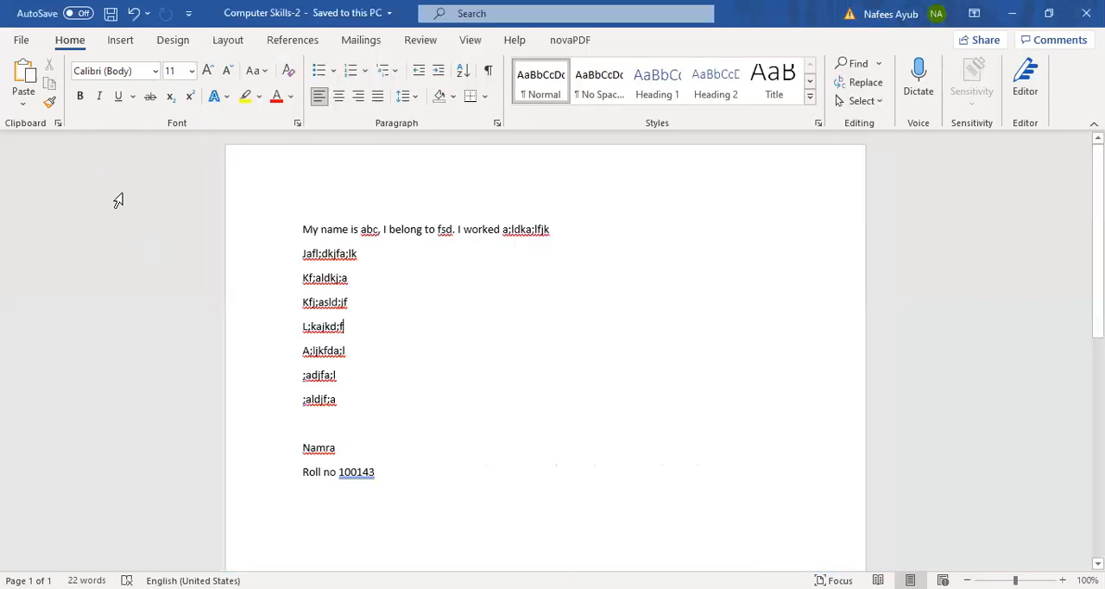
Step: Turn saving of AutoRecover information off and on again in the document saving options and close them without applying
left_click(21, 39)
left_click(53, 561)
left_click(263, 130)
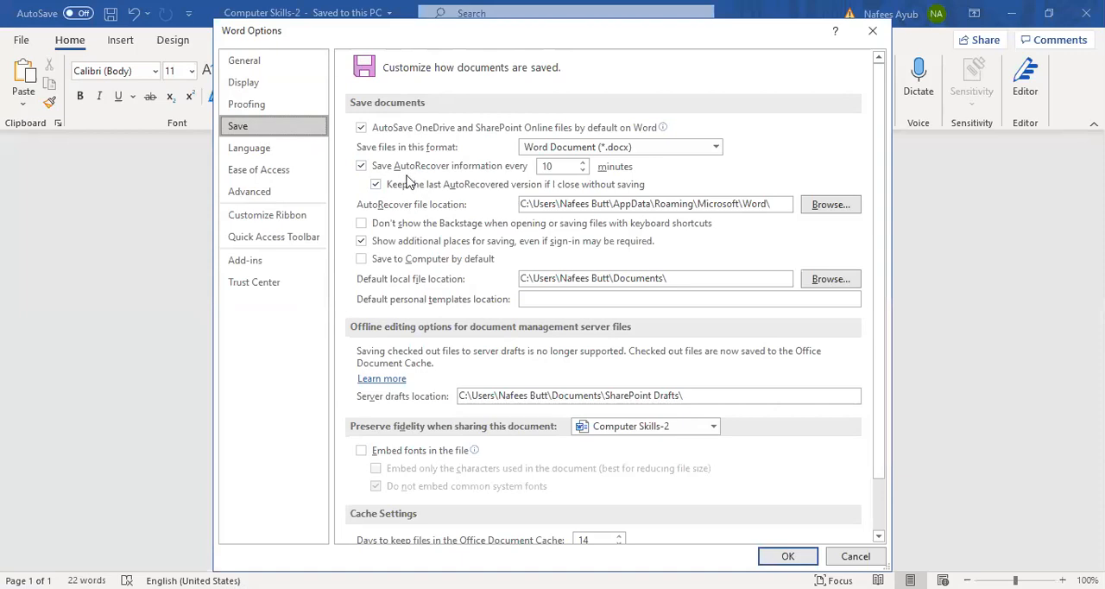
left_click(361, 166)
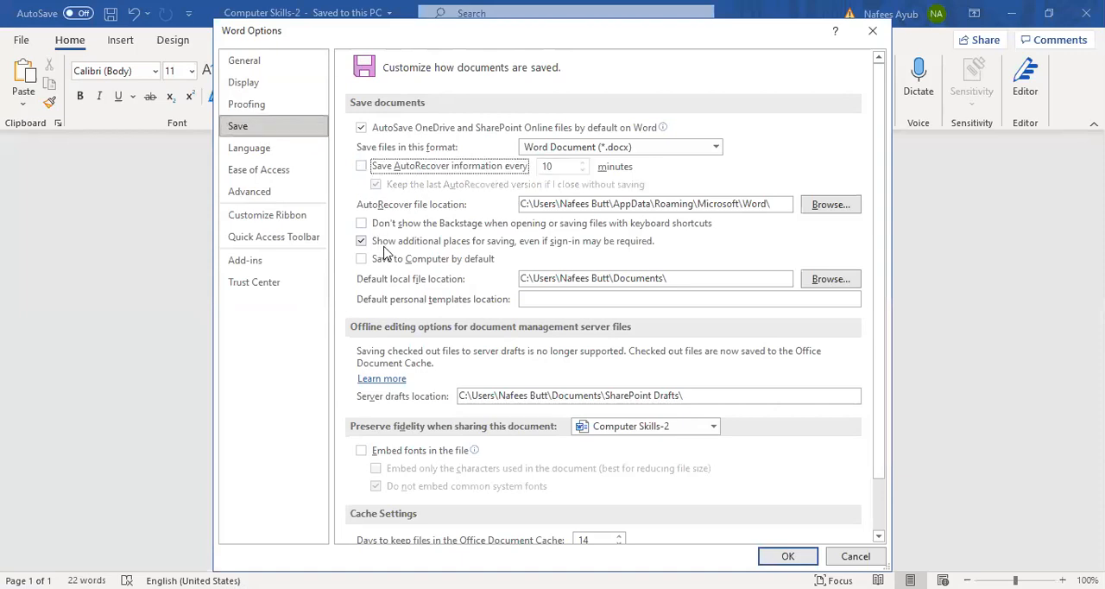
left_click(360, 167)
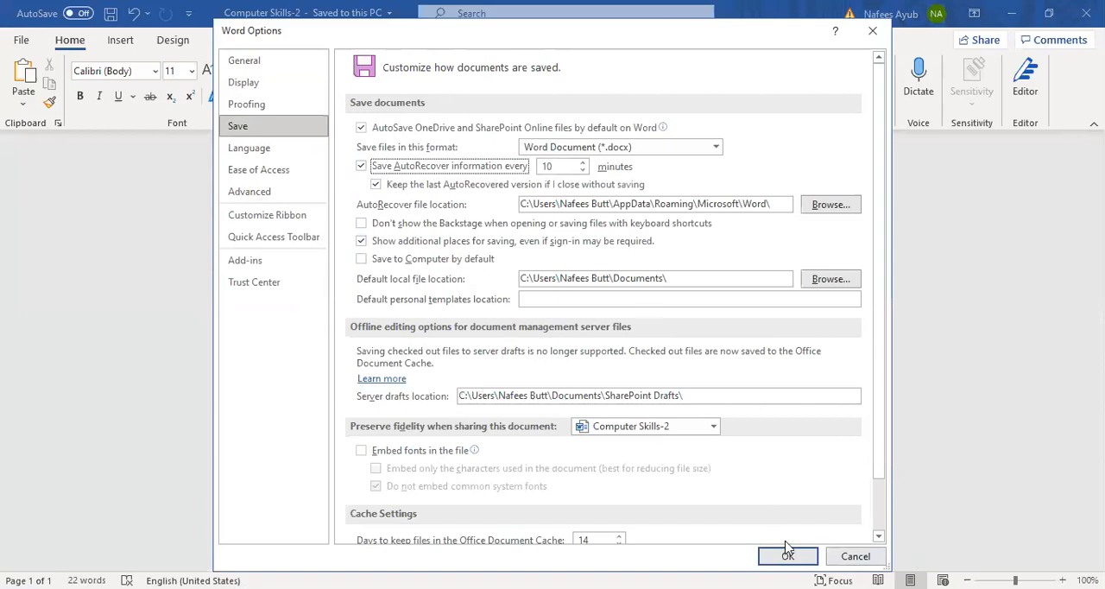
left_click(856, 555)
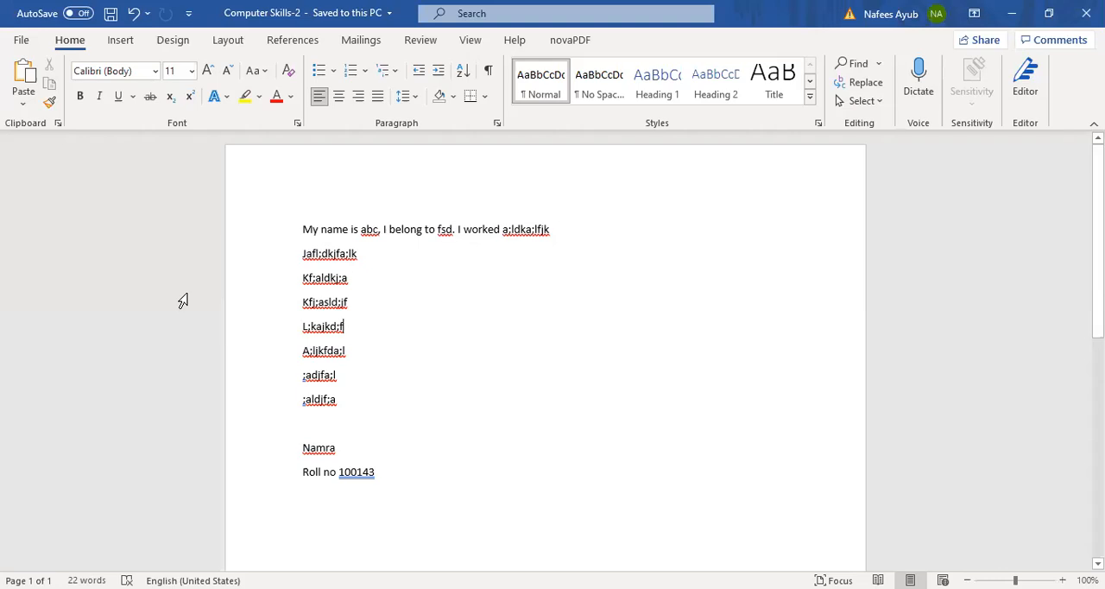
Step: Switch to the Psychology document, clear its text selection and maximize its window
left_click(279, 14)
left_click(580, 316)
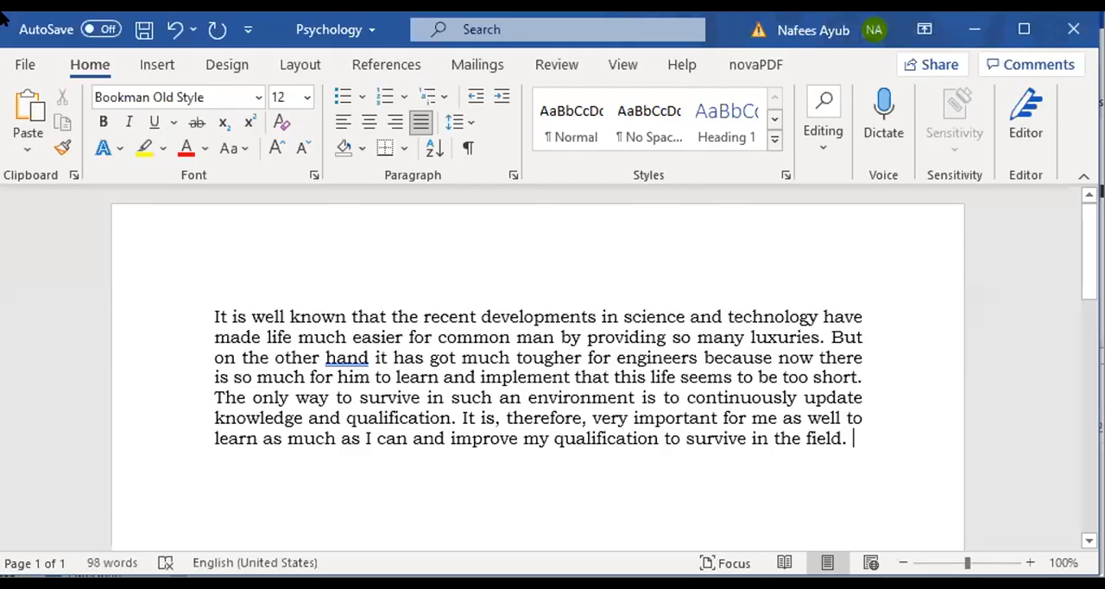
left_click(1045, 277)
left_click(1046, 354, "shift")
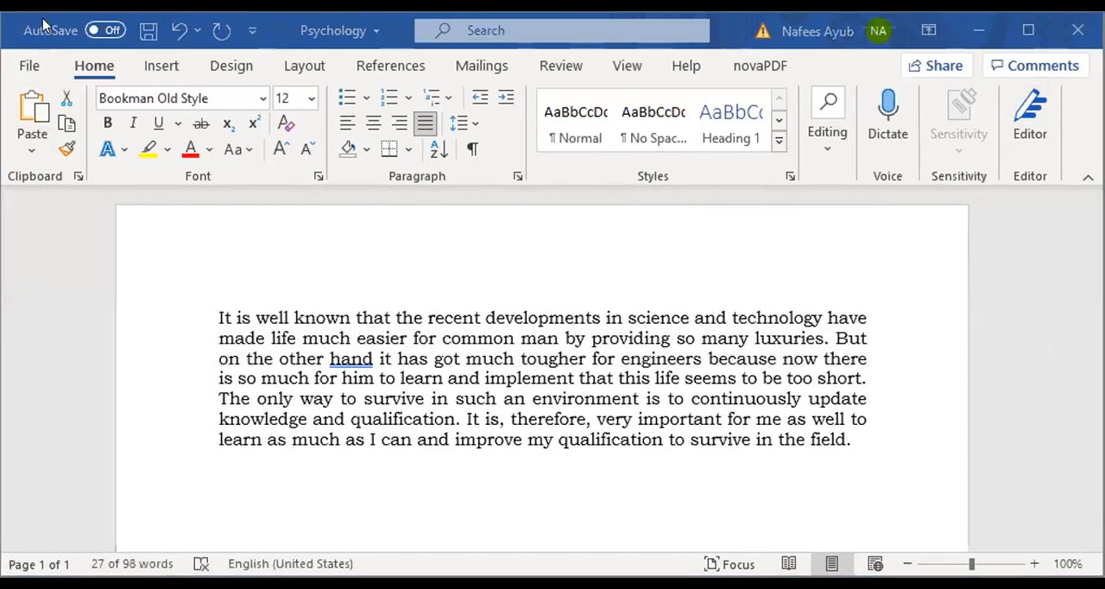
left_click(930, 436)
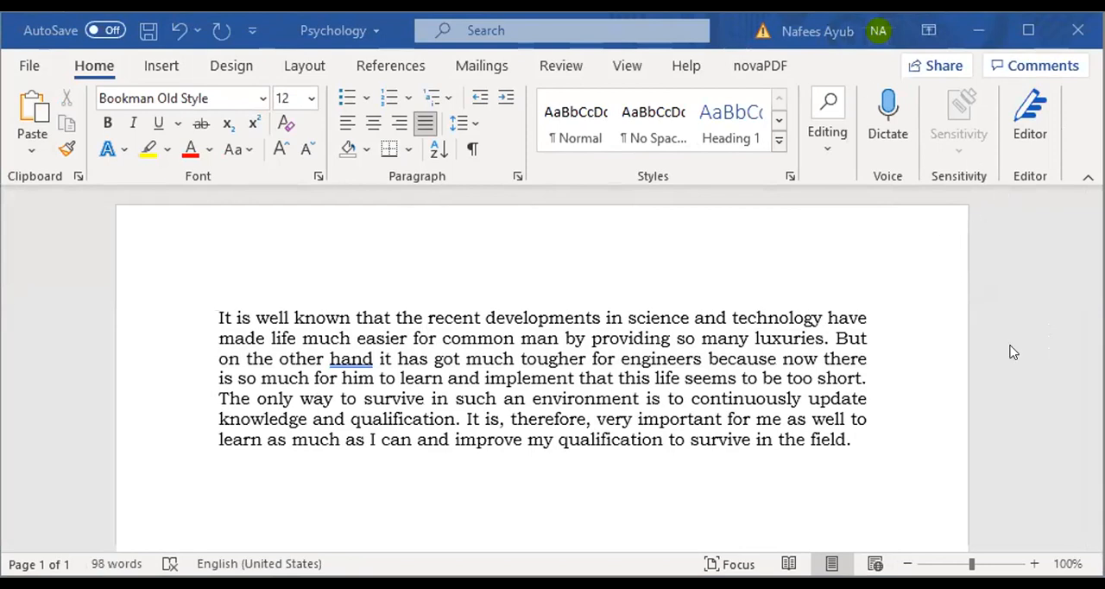
left_click(1028, 31)
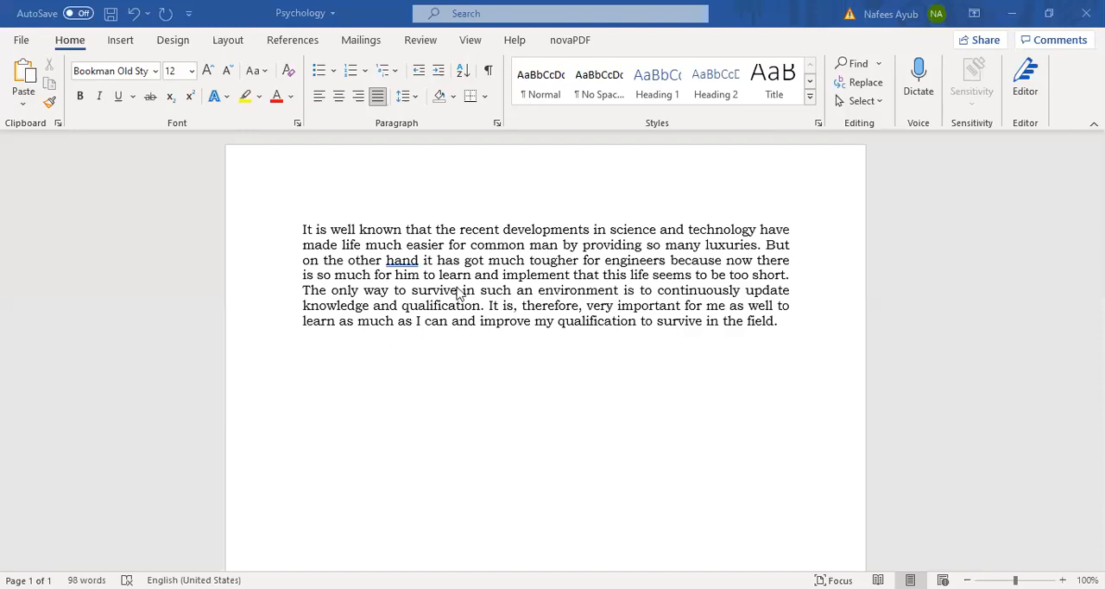
Step: Move the cursor to the start of the document, select the word "developments" in the first line and deselect it
left_click(370, 269)
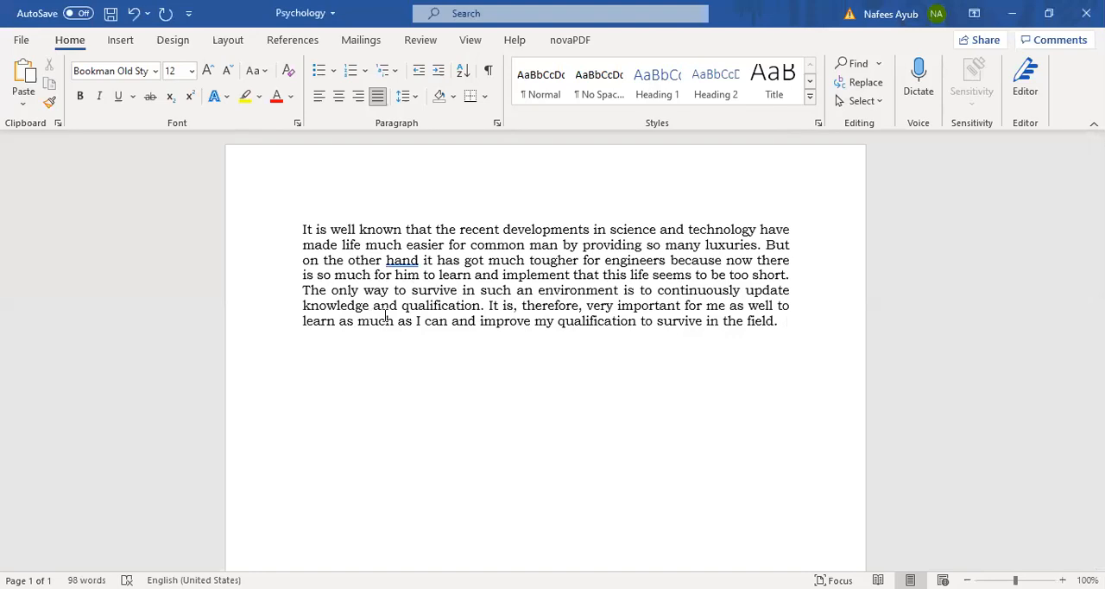
key("ctrl+Home")
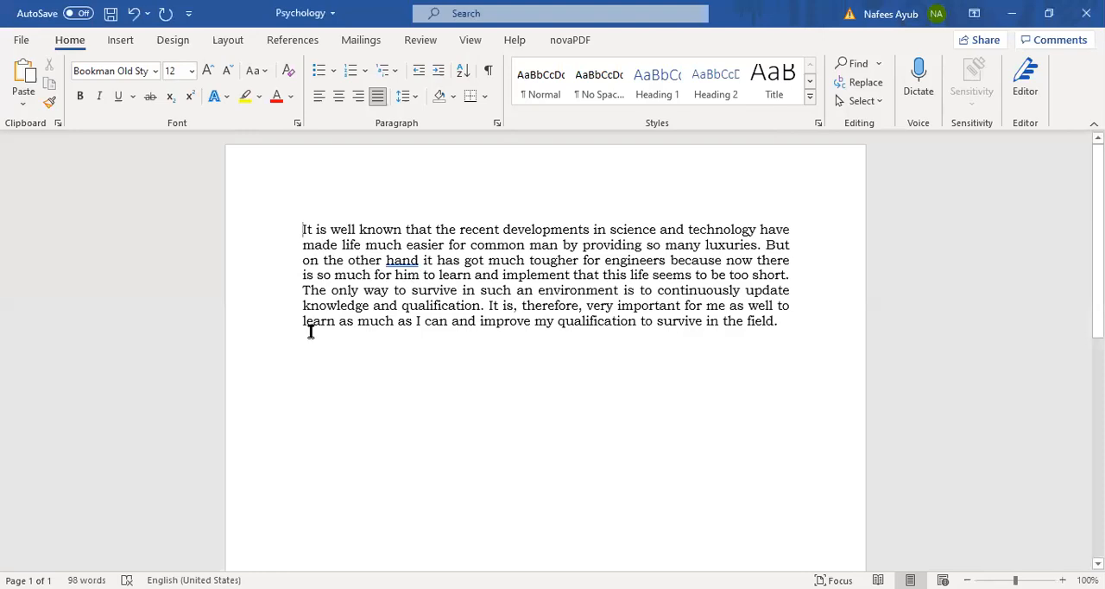
left_click(457, 276)
left_click(503, 230)
left_click(523, 229)
left_click(504, 229)
left_click_drag(510, 226, 590, 226)
left_click(510, 333)
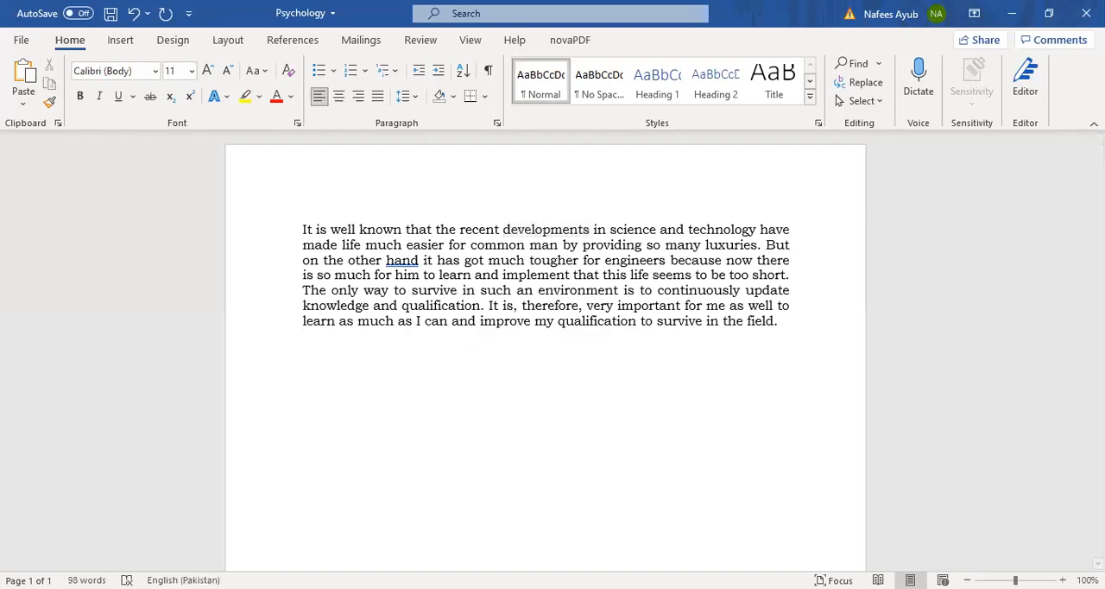
Step: Place the cursor inside "developments", highlight the word from its first letter to its end and clear the selection
left_click(545, 228)
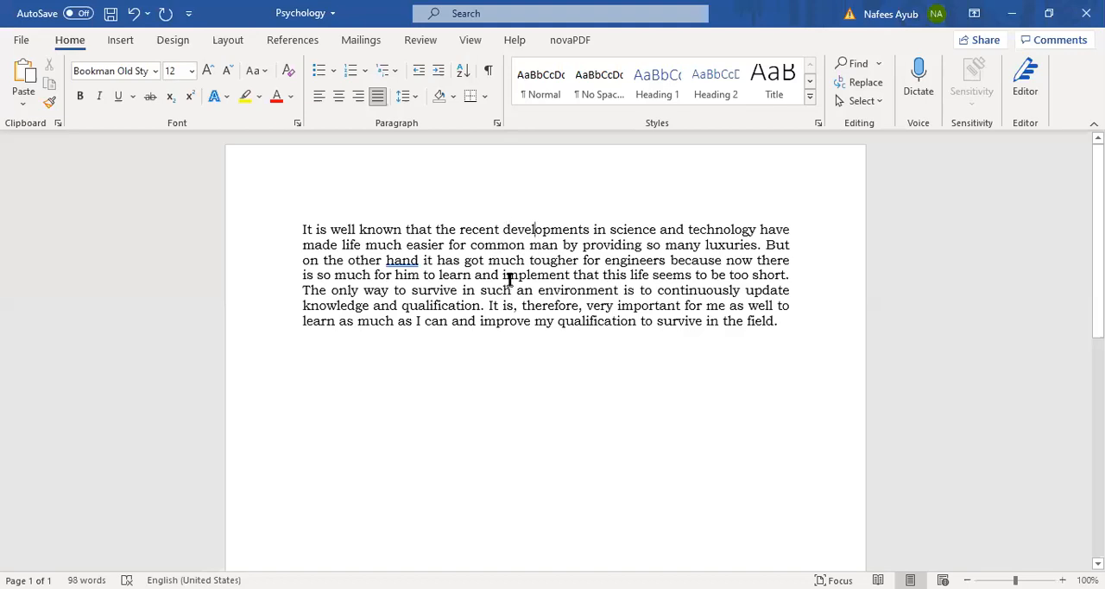
left_click(503, 230)
left_click_drag(505, 229, 595, 226)
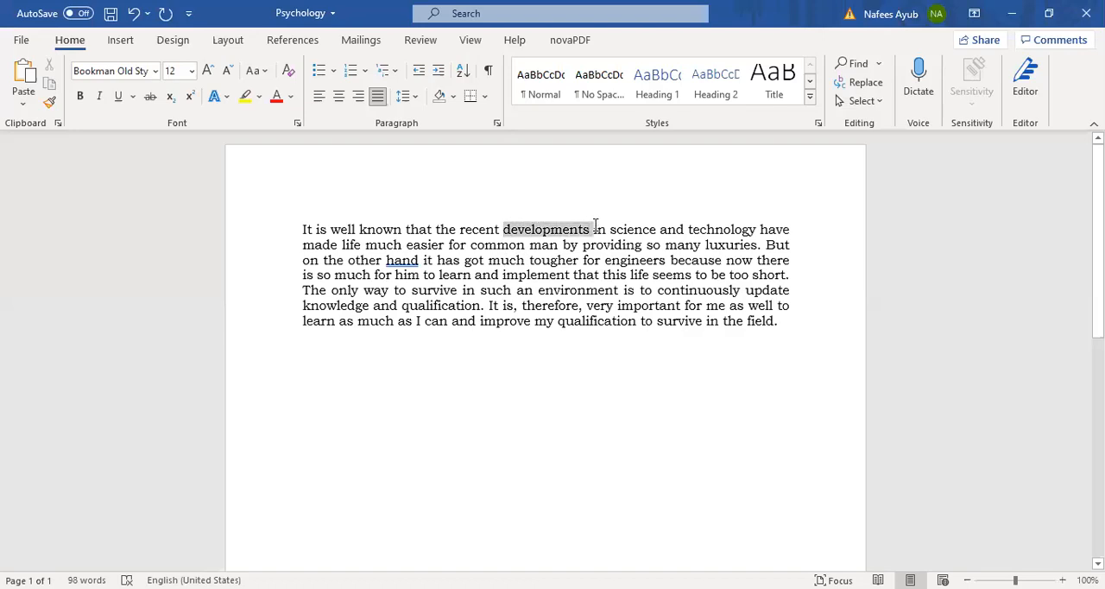
left_click(547, 362)
Step: Extend a selection character by character from the start of "developments", then clear it
left_click(504, 230)
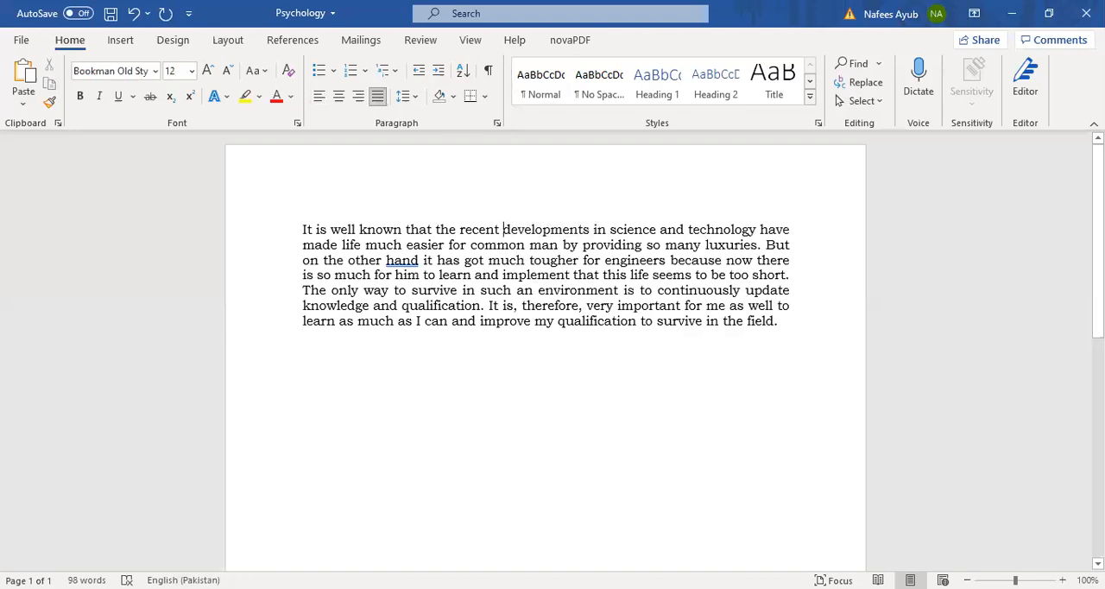
key("shift+Right")
key("shift+Right")
key("shift+Right")
key("shift+Right")
key("shift+Right")
key("shift+Right")
key("shift+Right")
key("shift+Right")
key("shift+Right")
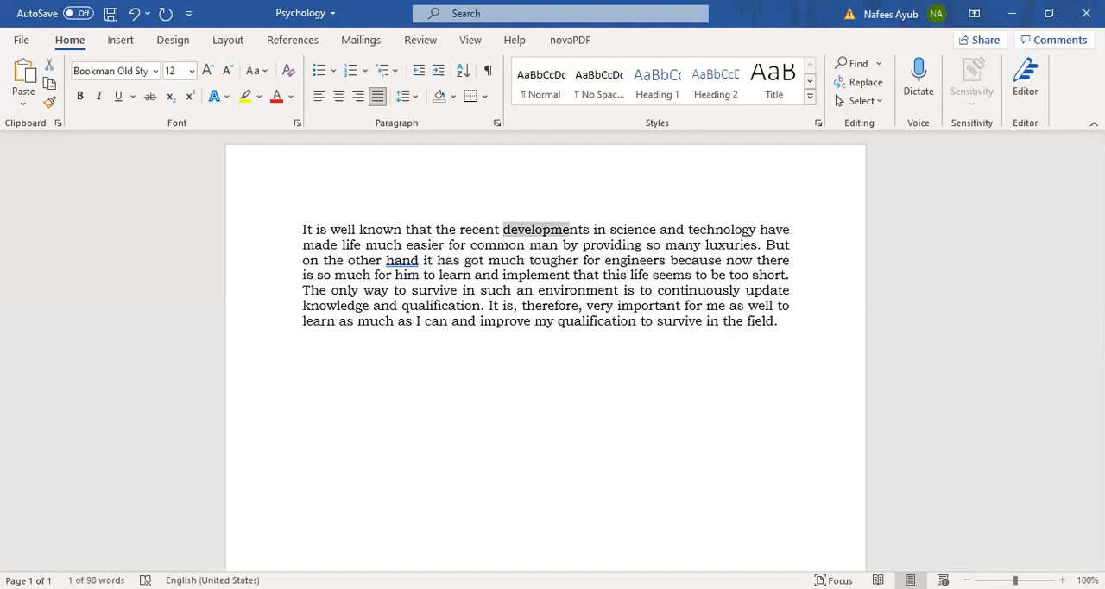
left_click(522, 243)
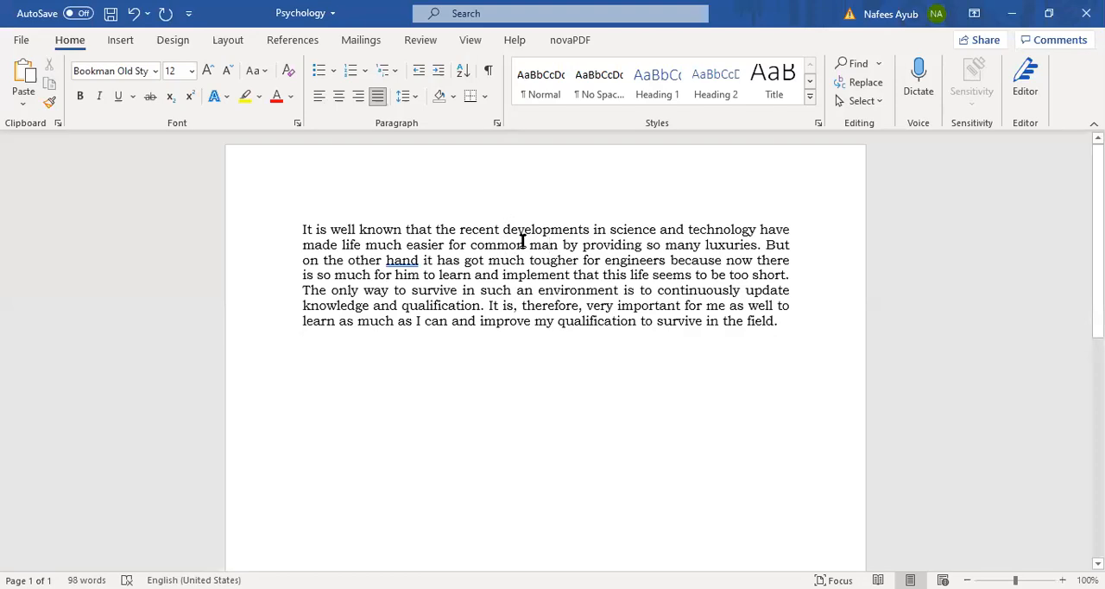
Step: Select the whole word "developments" at once and remove the selection
left_click(596, 274)
double_click(545, 229)
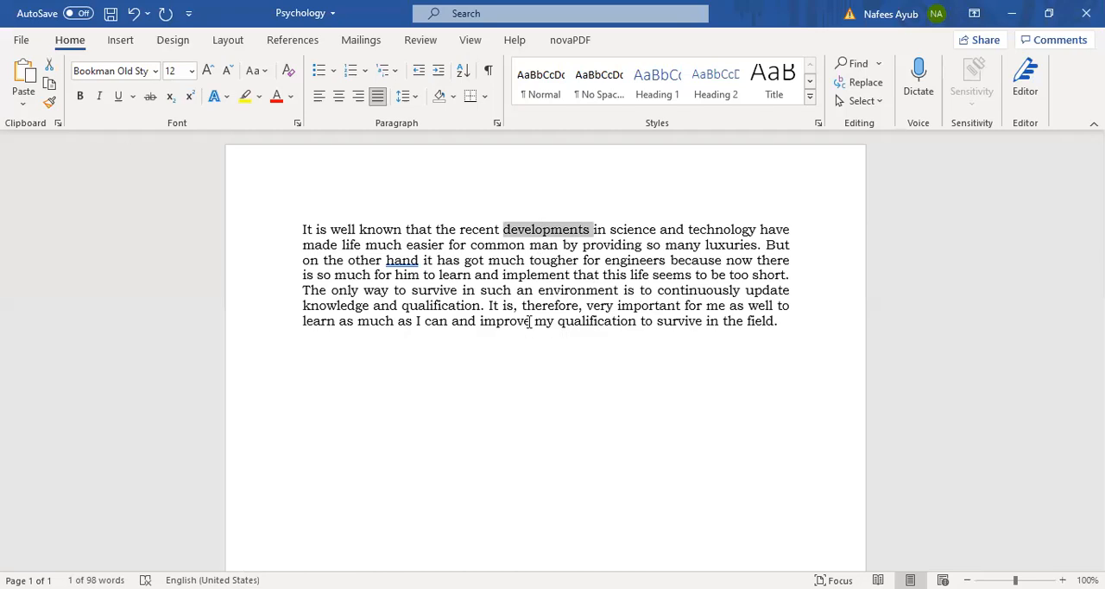
left_click(542, 245)
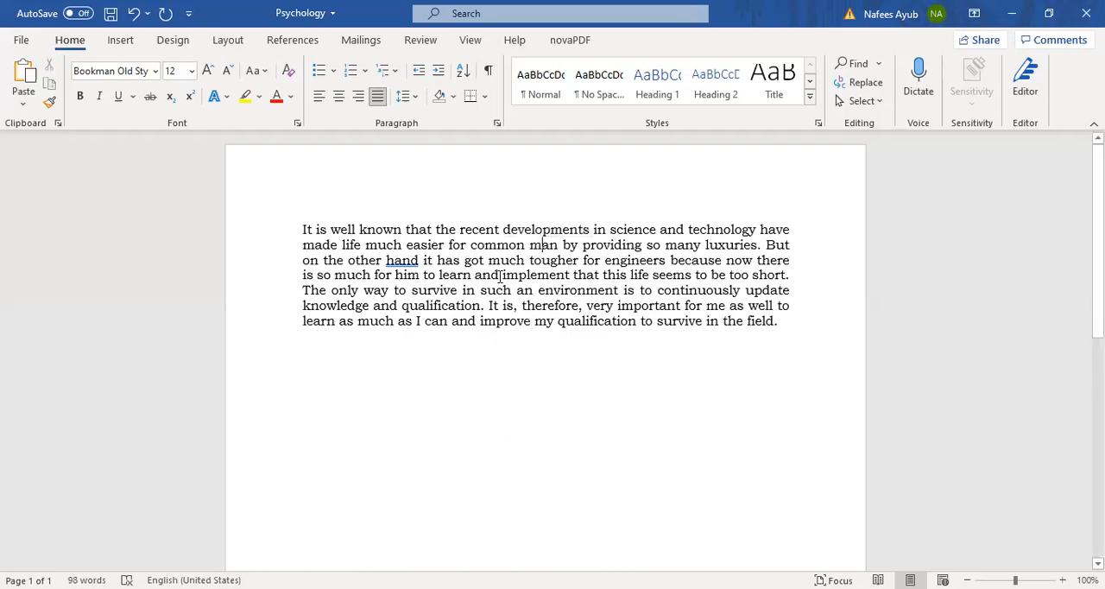
Step: Select the entire paragraph, deselect it, and repeat the paragraph selection once more before clearing it
double_click(528, 230)
key("ctrl+a")
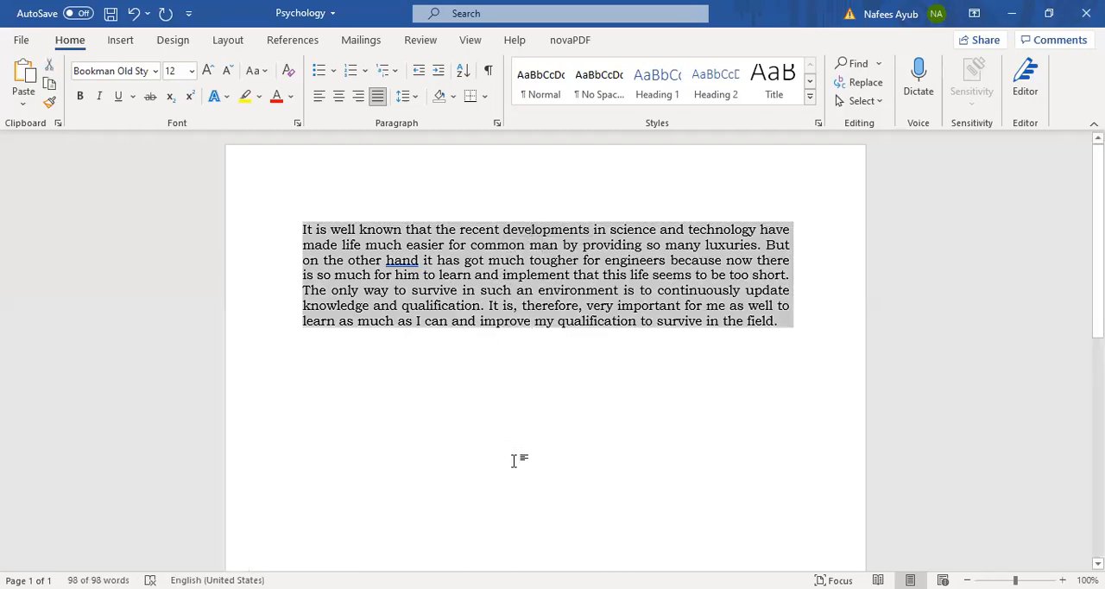
left_click(513, 421)
double_click(507, 261)
key("ctrl+a")
left_click(509, 458)
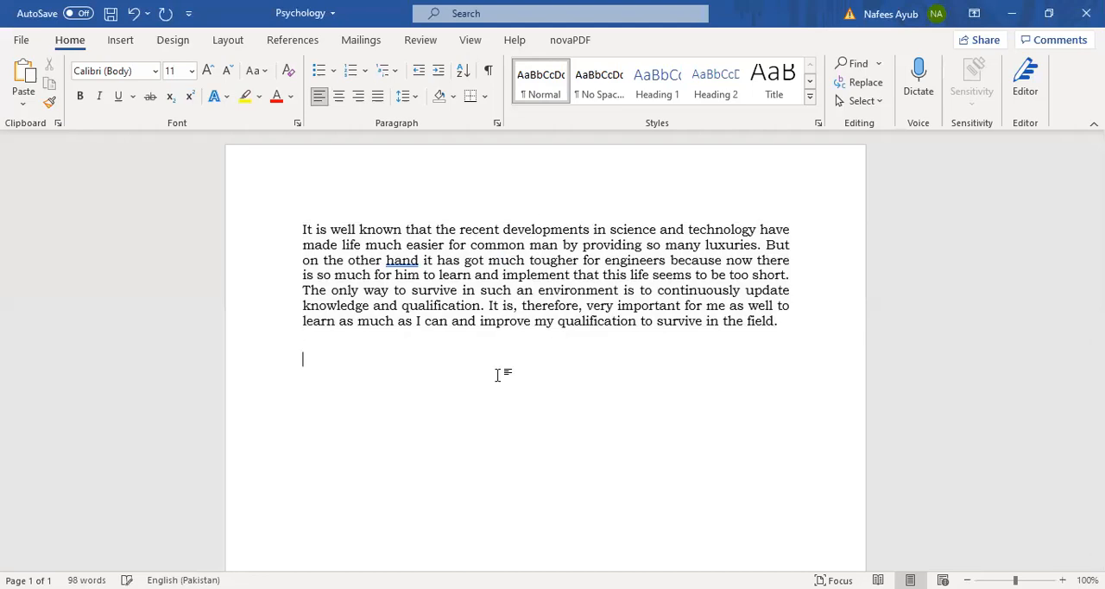
Step: Paste the copied paragraph beginning "Ever since I was a student" below the first paragraph and justify its text
type("Ever since I was a student in my high school I wondered how this telephony, television and satellite communication takes place. To find an answer to this question I choose the field of Electronics and Communication when I got admission in B.Sc. Electrical Engineering at Rachna College of Engineering and Technology, Gujranwala which is a Constituent of Campus of University of Engineering and Technology, Lahore, Pakistan.")
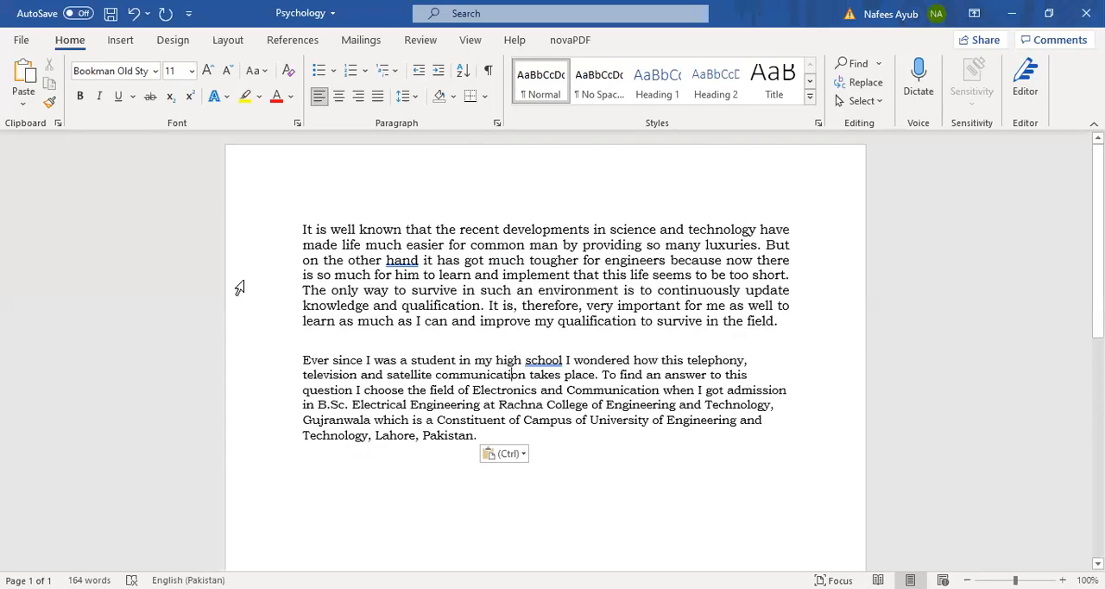
left_click(377, 96)
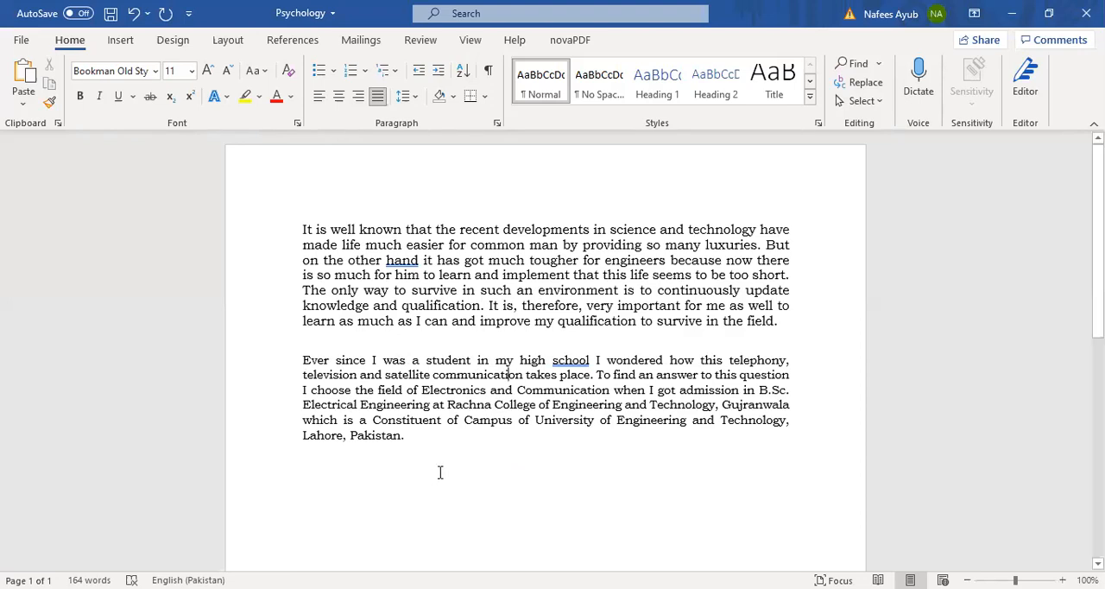
Step: Select the whole word "It" twice and the word "developments" once in the first line, clearing each selection
left_click(302, 229)
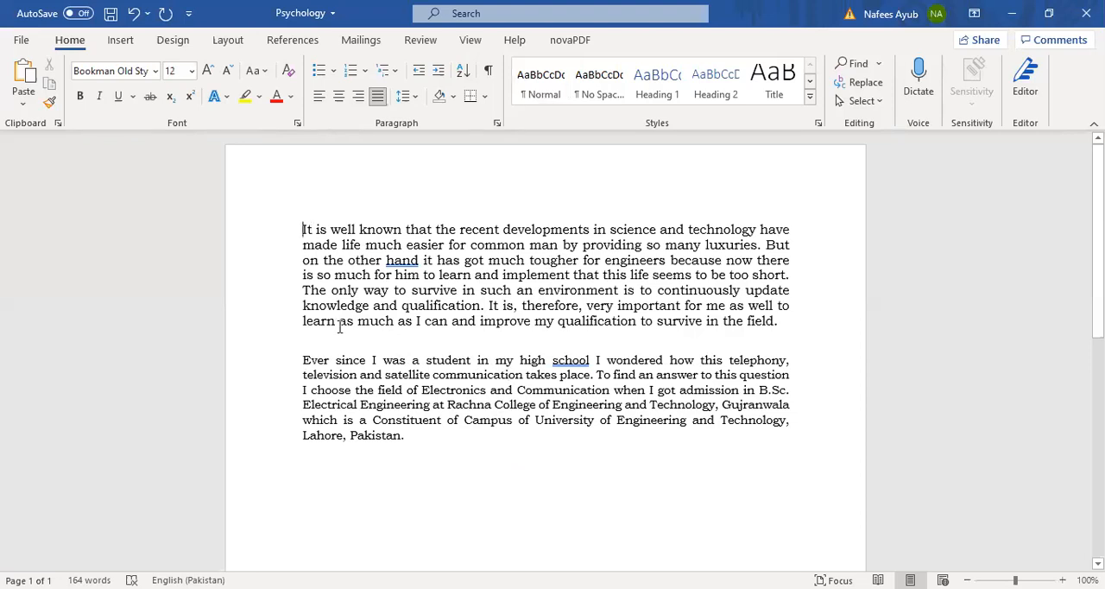
double_click(306, 228)
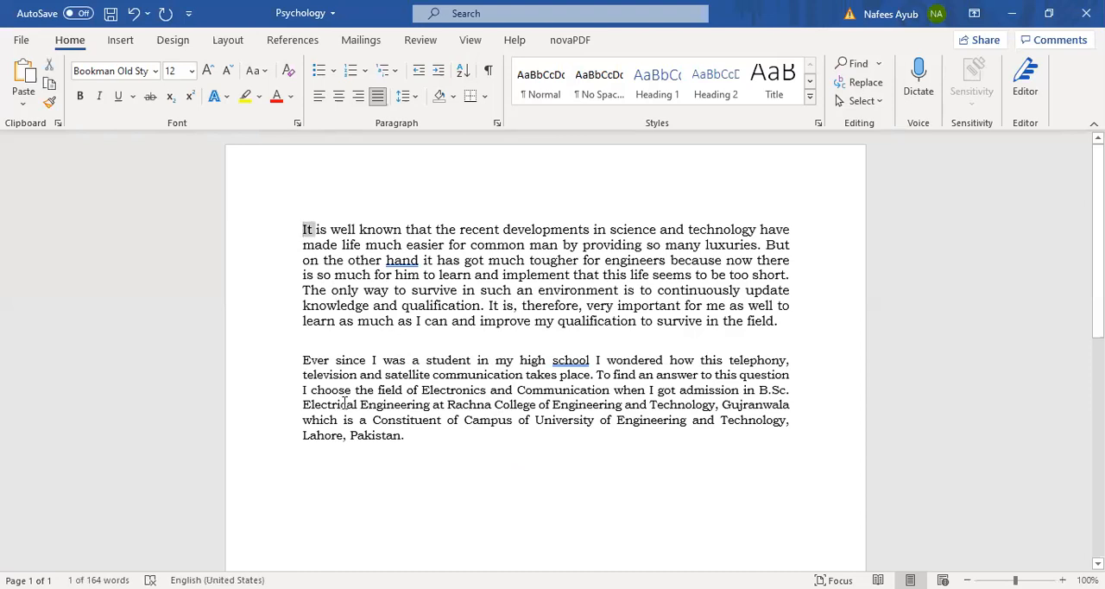
left_click(314, 230)
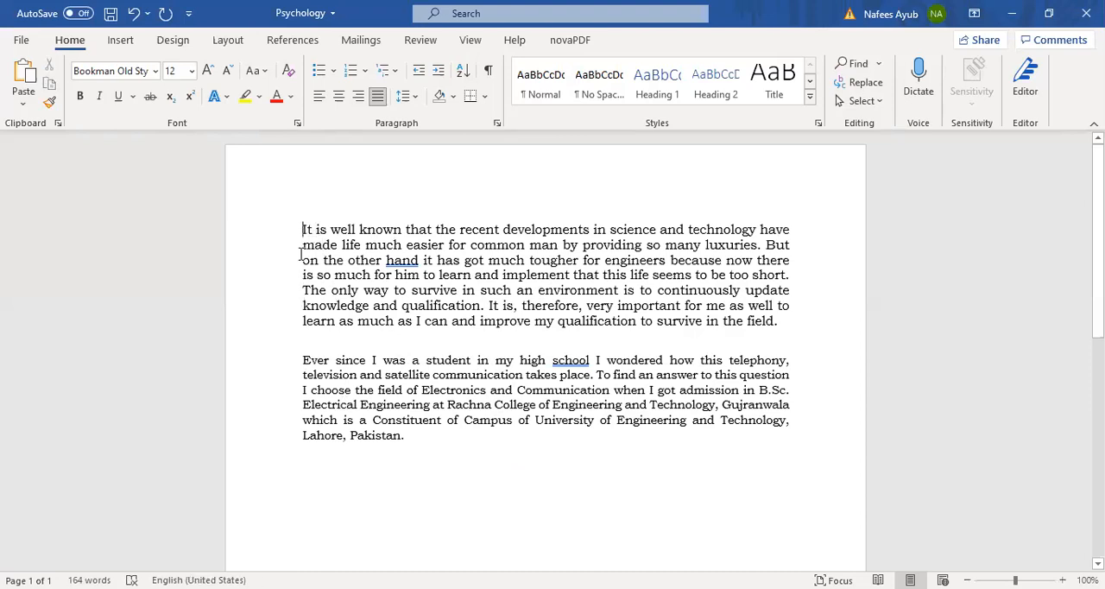
double_click(304, 229)
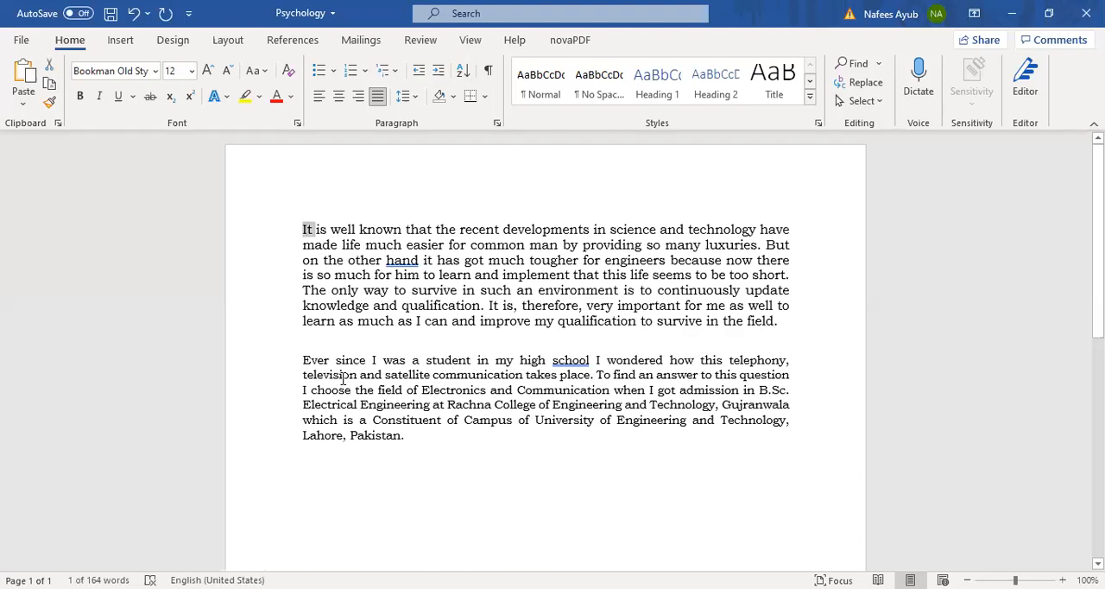
left_click(506, 226)
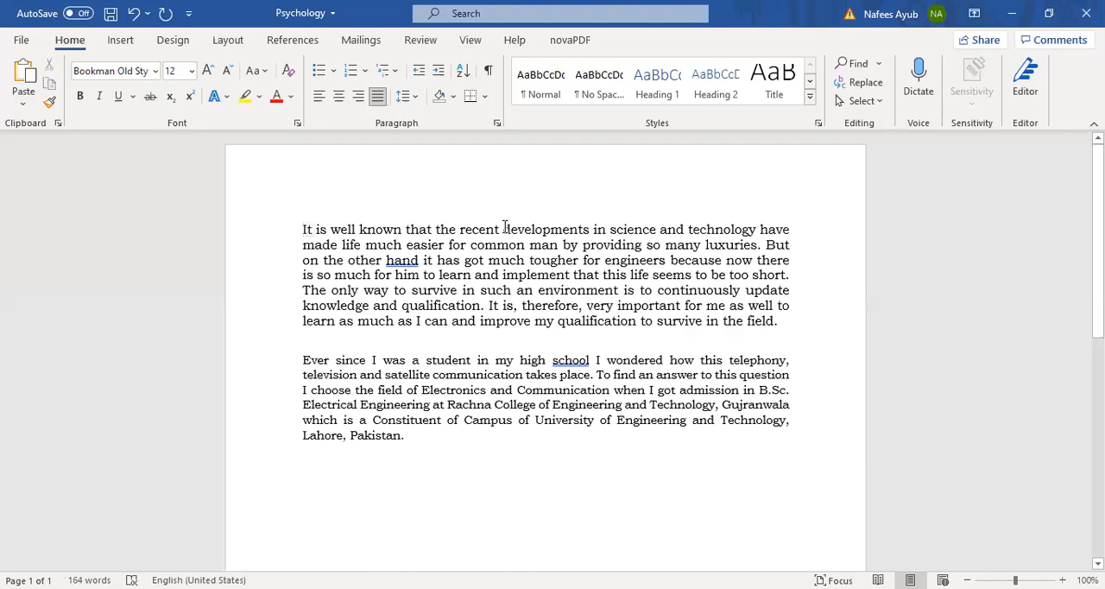
double_click(505, 228)
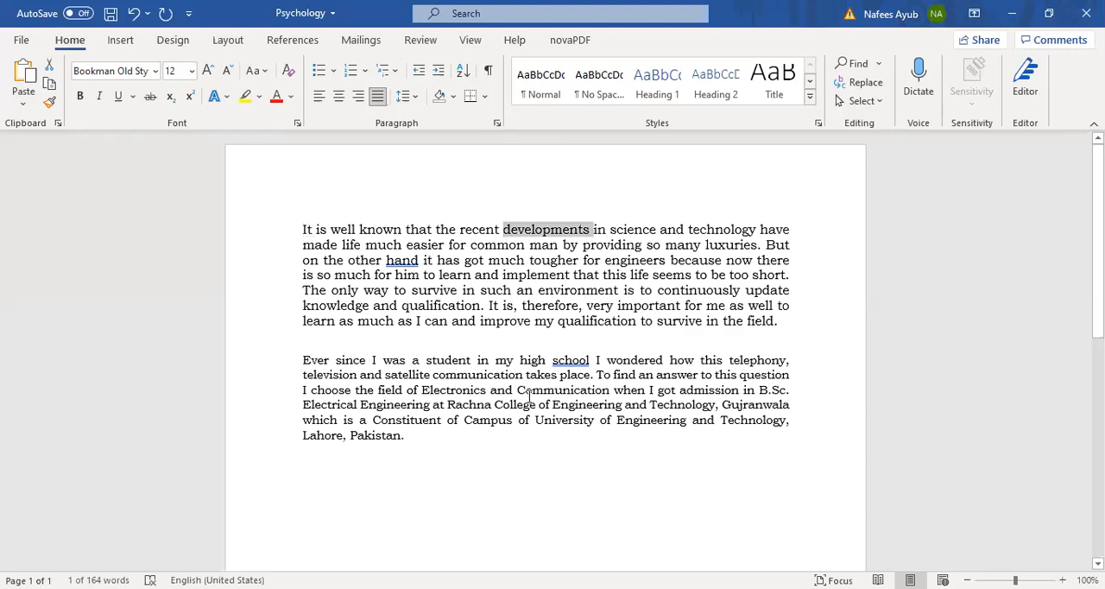
left_click(489, 307)
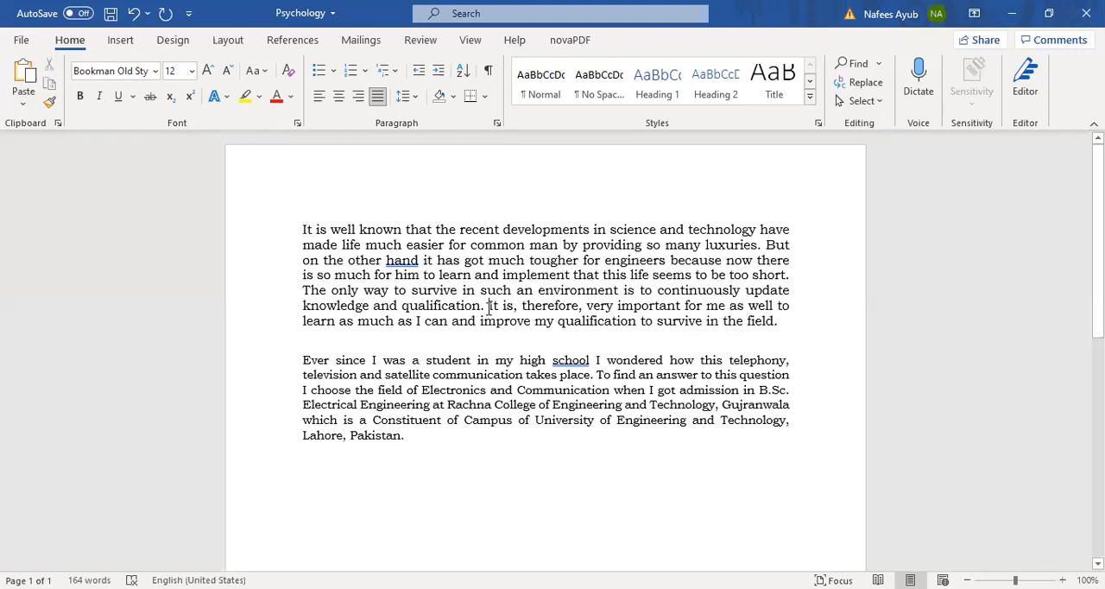
Step: Select the word "common" in the second line, extend to the entire first paragraph, and clear the selection
double_click(482, 248)
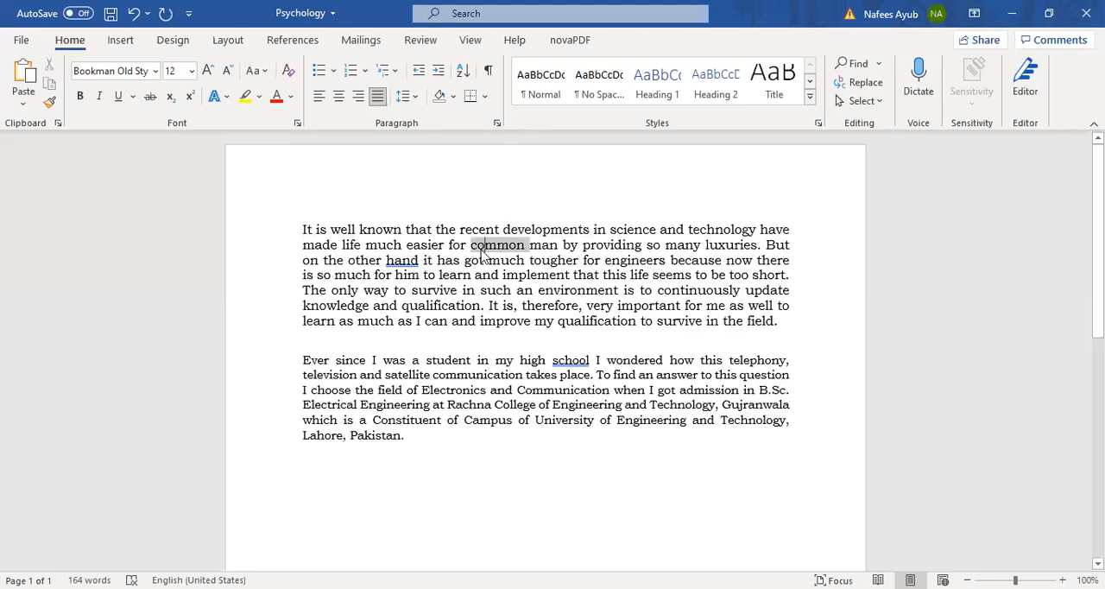
triple_click(462, 324)
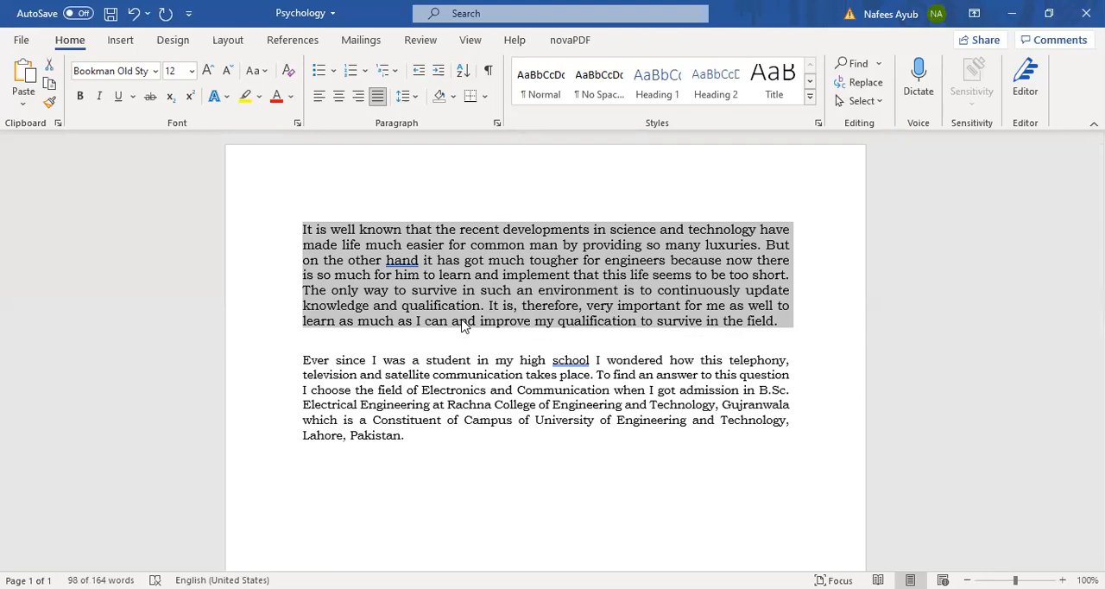
left_click(489, 260)
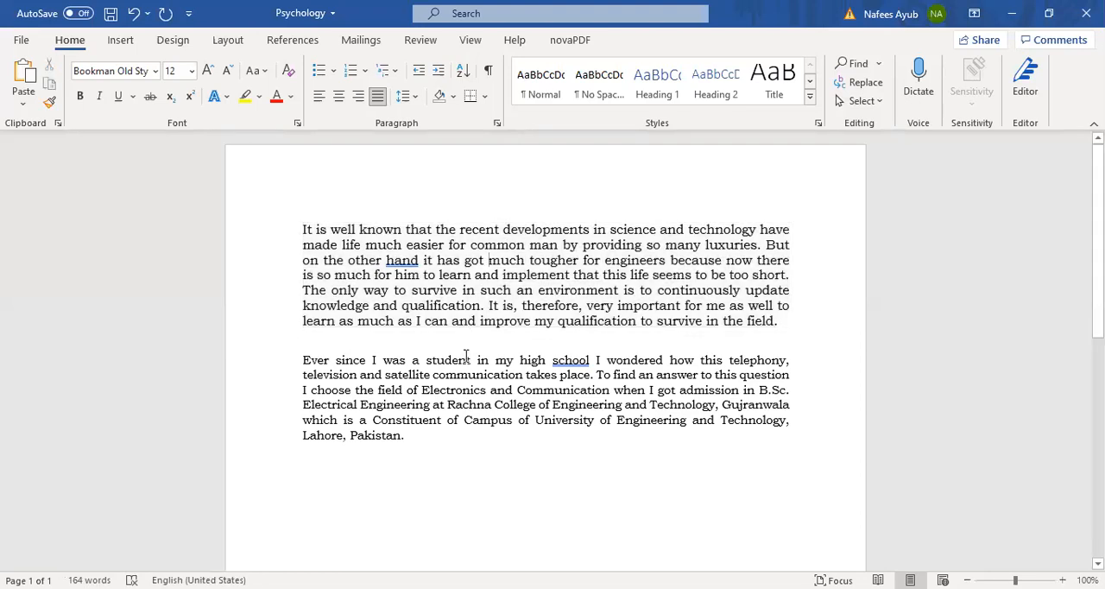
Step: Highlight the first line of the first paragraph from start to end, repeat it, and clear the selection
left_click(302, 230)
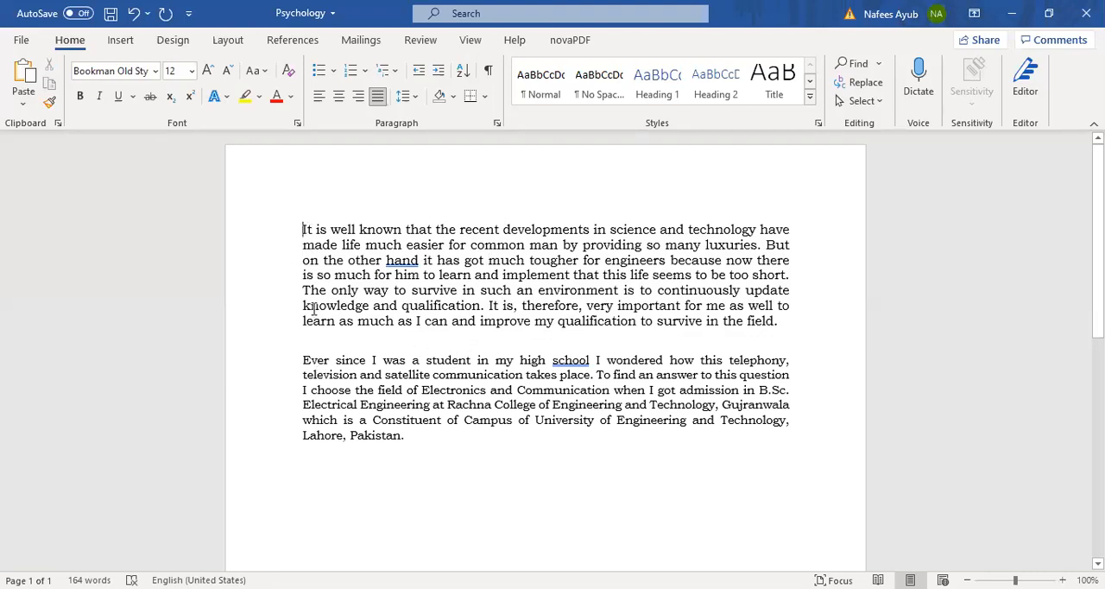
left_click_drag(302, 230, 792, 226)
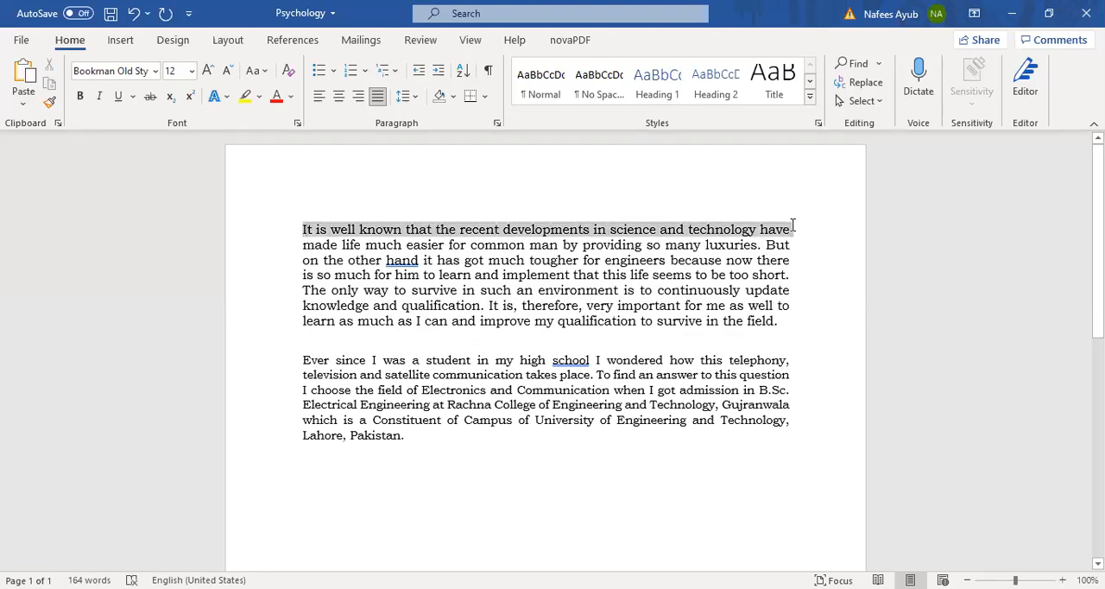
left_click(303, 230)
left_click_drag(303, 229, 786, 224)
left_click(531, 208)
Step: Extend a selection character by character from the start of the first line into the second line and clear it
left_click(304, 228)
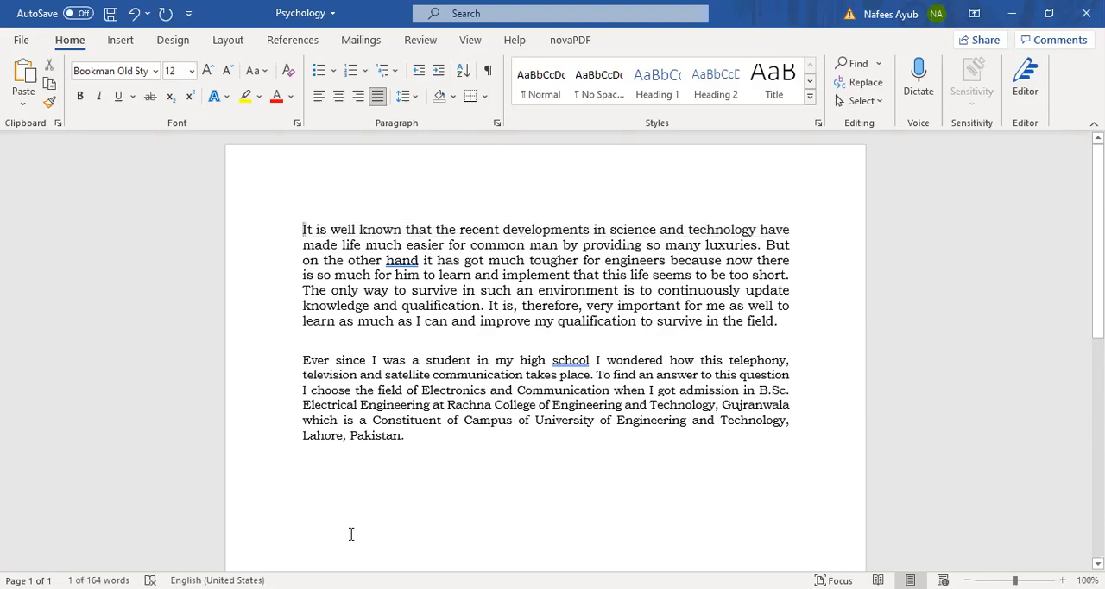
key("shift+Right")
key("shift+Right")
key("shift+Right")
key("shift+Right")
key("shift+Right")
key("shift+Right")
key("shift+Right")
key("shift+Right")
key("shift+Right")
key("shift+Right")
key("shift+Right")
key("shift+Right")
key("shift+Right")
key("shift+Right")
key("shift+Right")
key("shift+Right")
key("shift+Right")
key("shift+Right")
key("shift+Right")
key("shift+Right")
key("shift+Right")
key("shift+Right")
key("shift+Right")
key("shift+Right")
key("shift+Right")
key("shift+Right")
key("shift+Right")
key("shift+Right")
key("shift+Right")
key("shift+Right")
key("shift+Right")
key("shift+Right")
key("shift+Right")
key("shift+Right")
key("shift+Right")
key("shift+Right")
key("shift+Right")
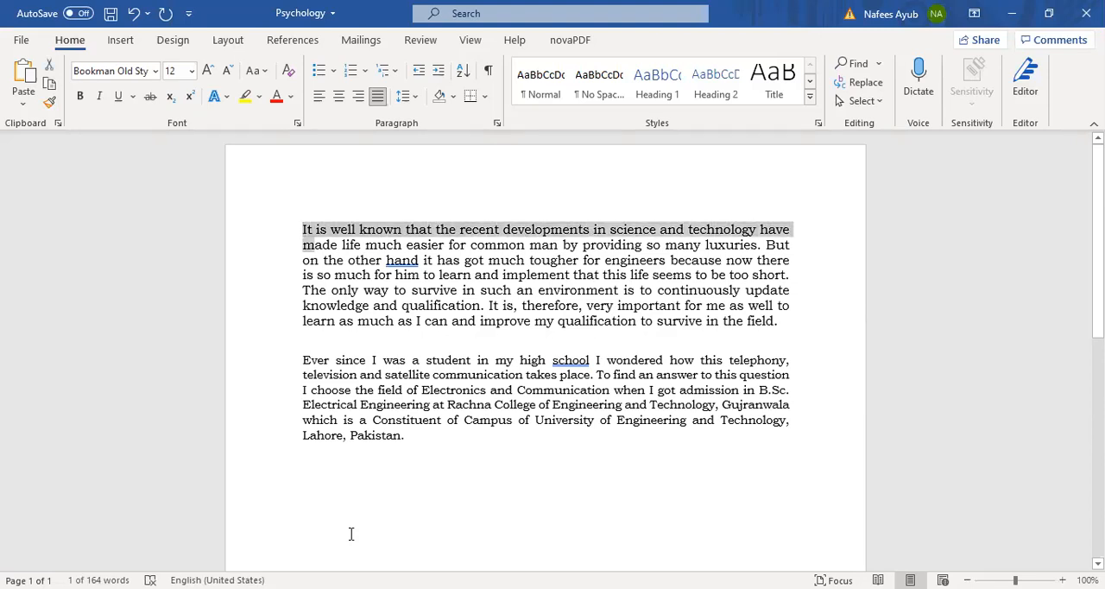
key("Left")
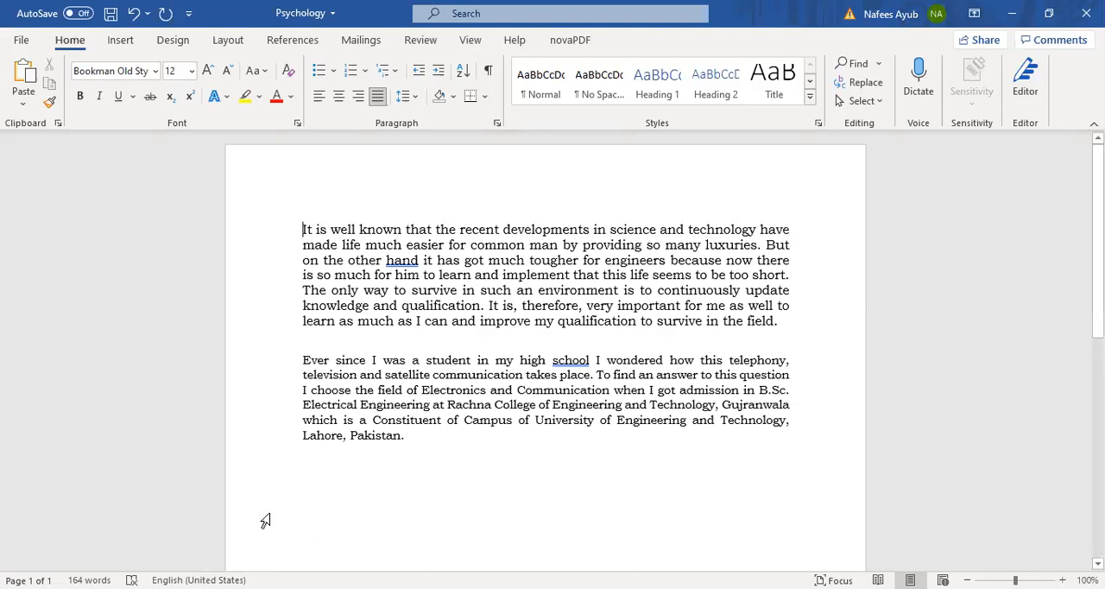
Step: Select the opening word "It", deselect it, select the whole first paragraph, and clear that selection too
double_click(304, 229)
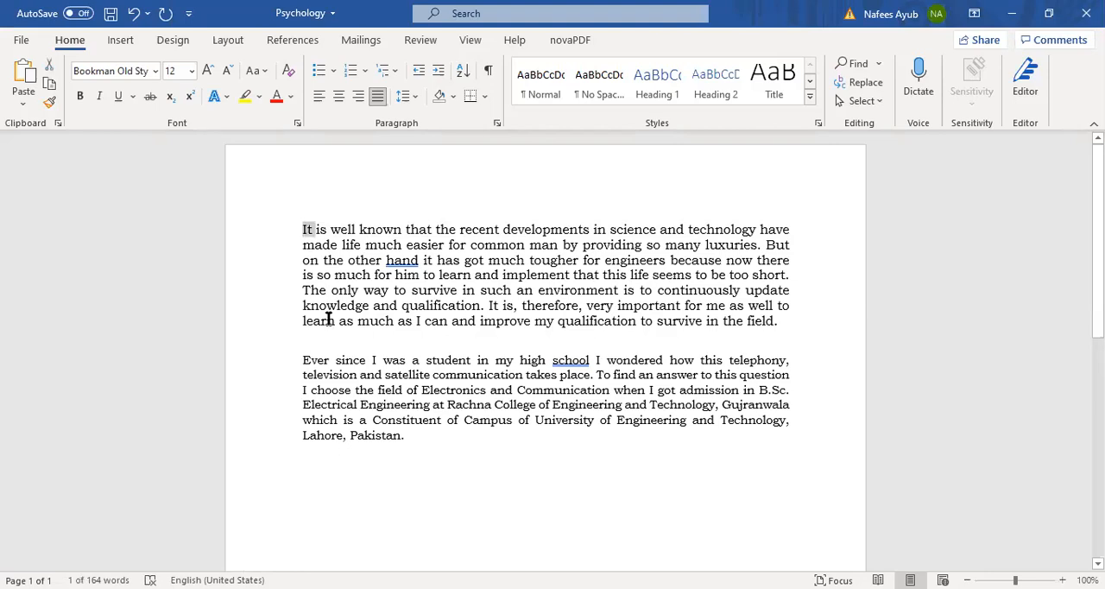
left_click(298, 229)
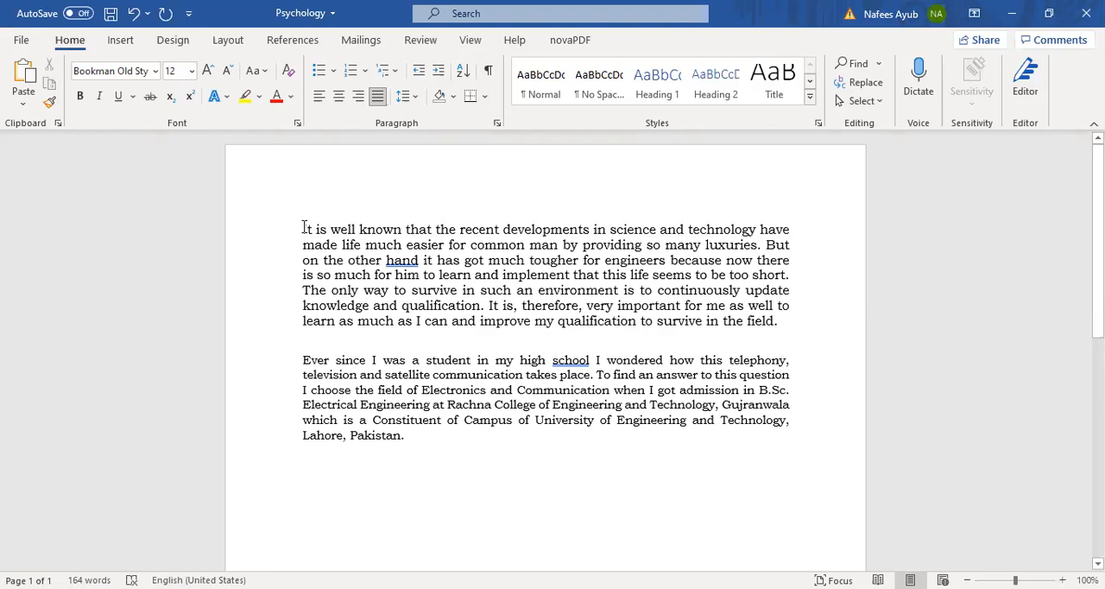
triple_click(303, 229)
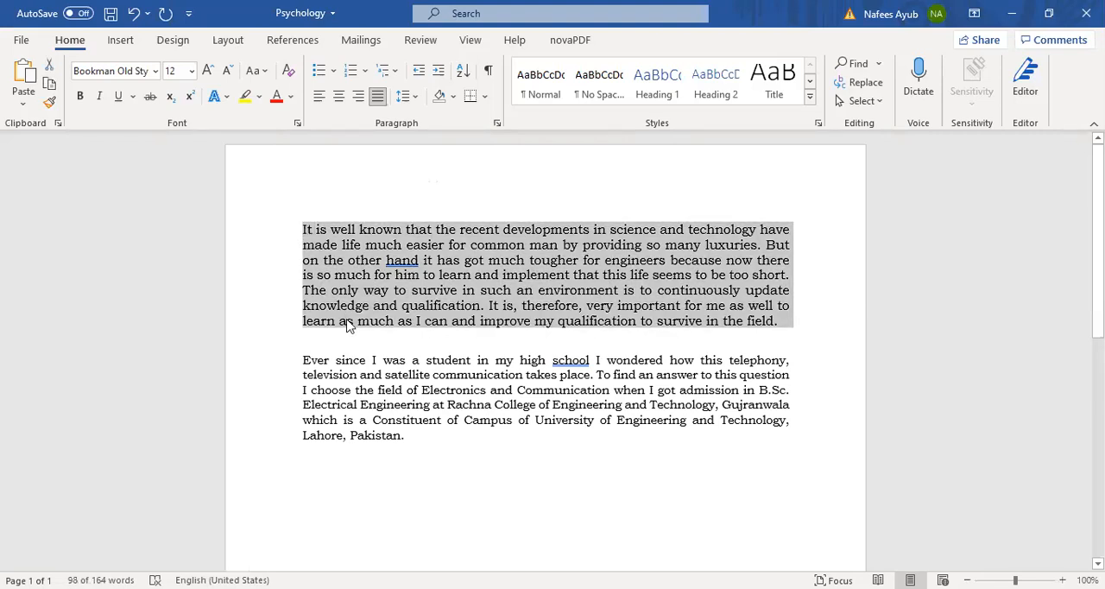
key("Left")
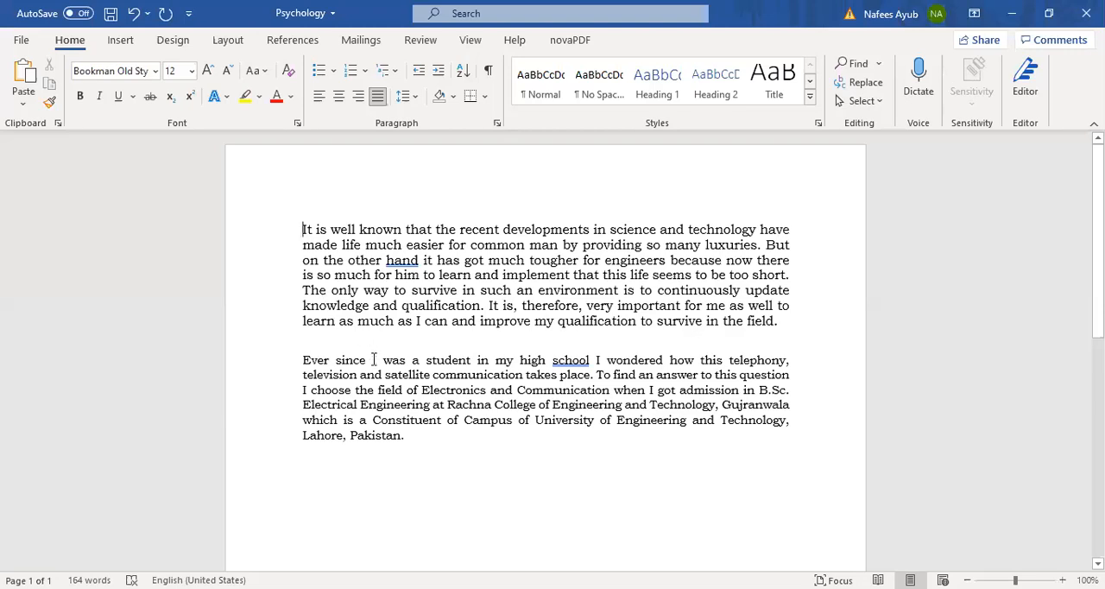
Step: Select the first line from its start to its end, and again from the beginning of "developments" to the line end
key("shift+End")
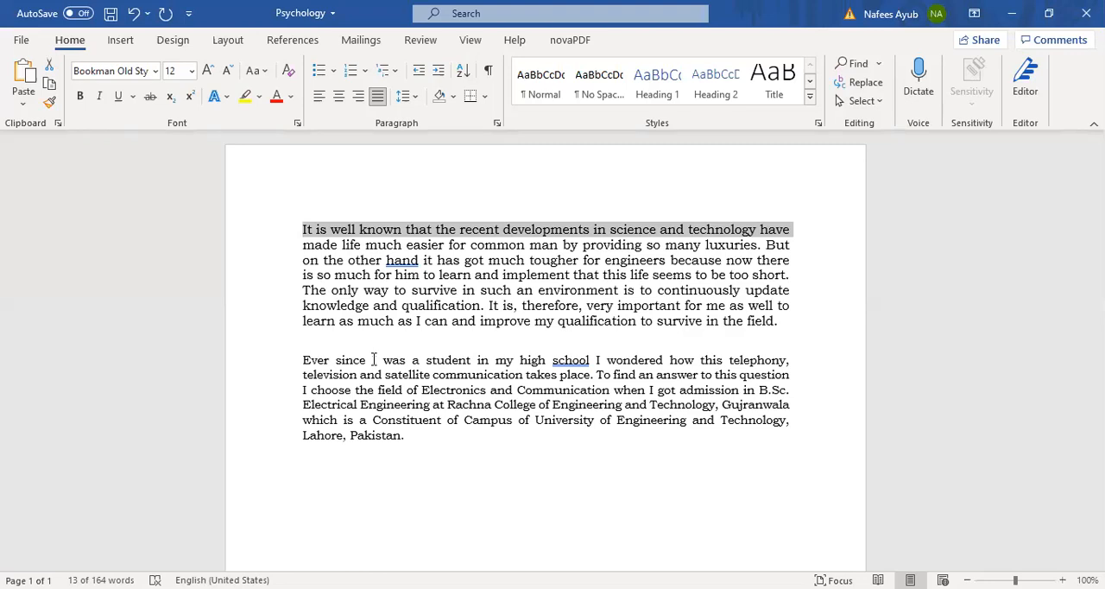
left_click(302, 224)
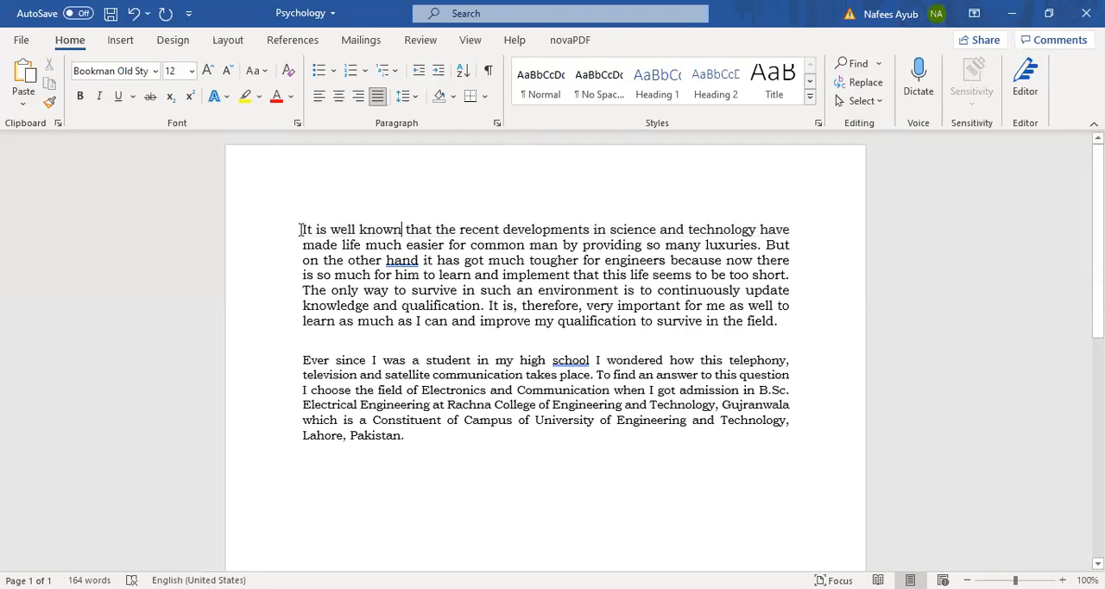
left_click(504, 228)
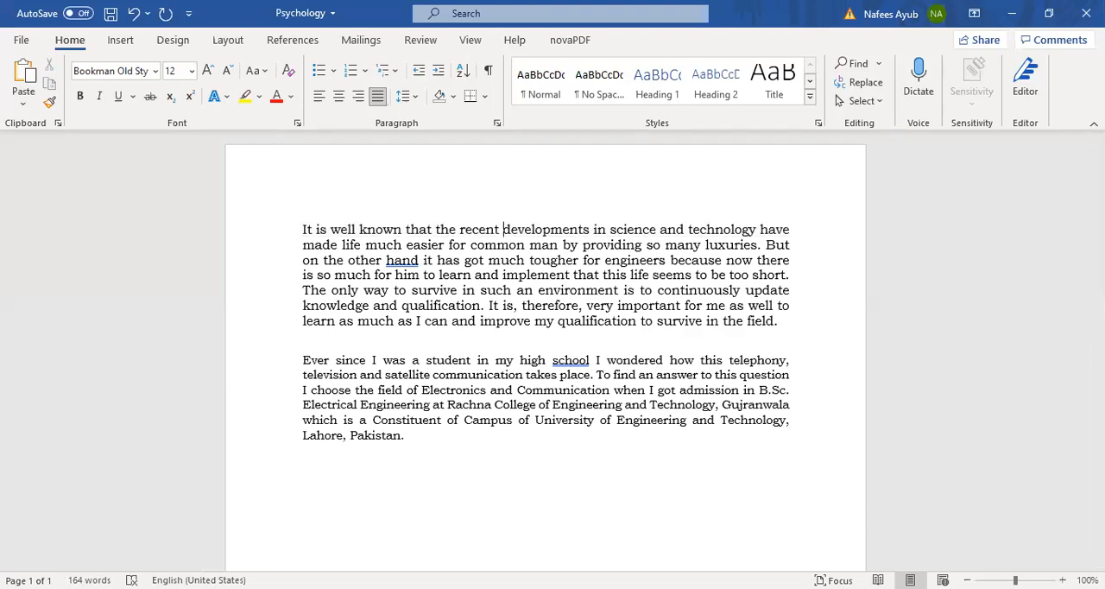
key("shift+End")
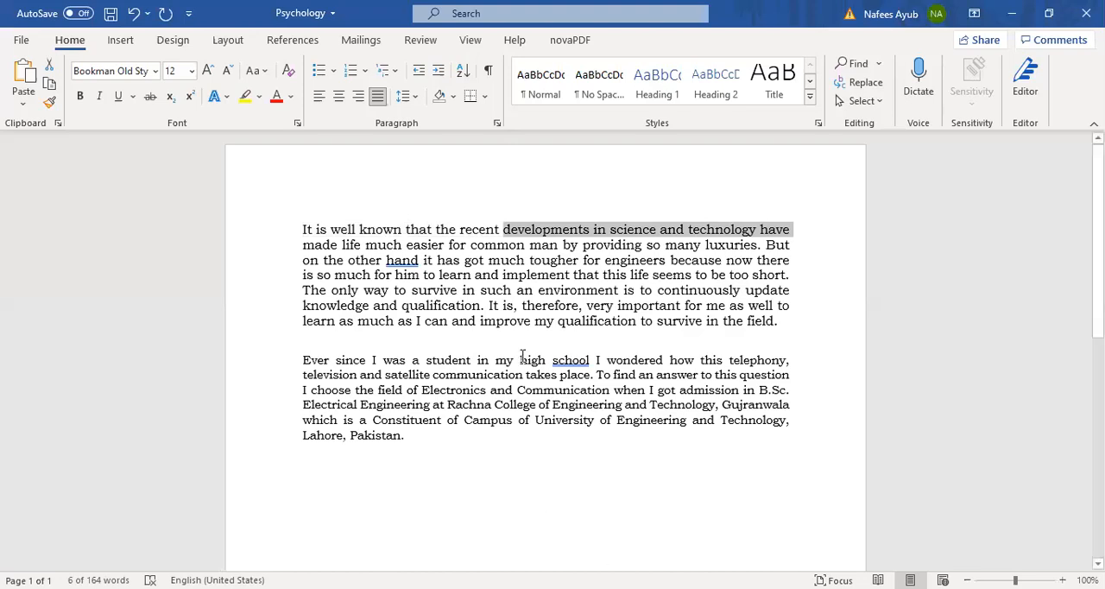
Step: Select everything from "The only way" in the first paragraph to the end of the document and clear the selection
left_click(302, 290)
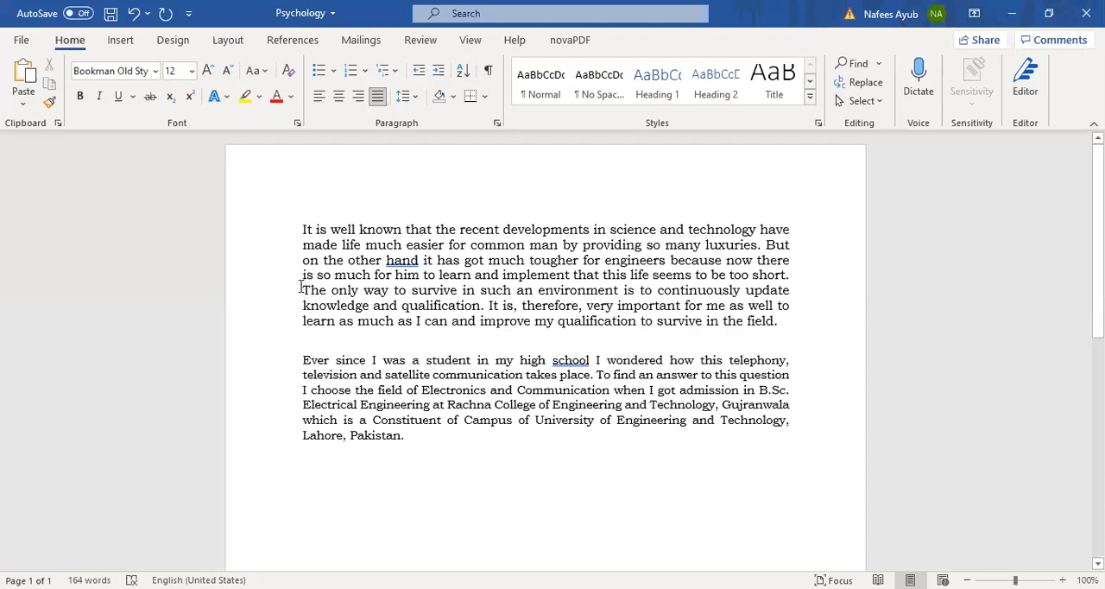
left_click(459, 495, "shift")
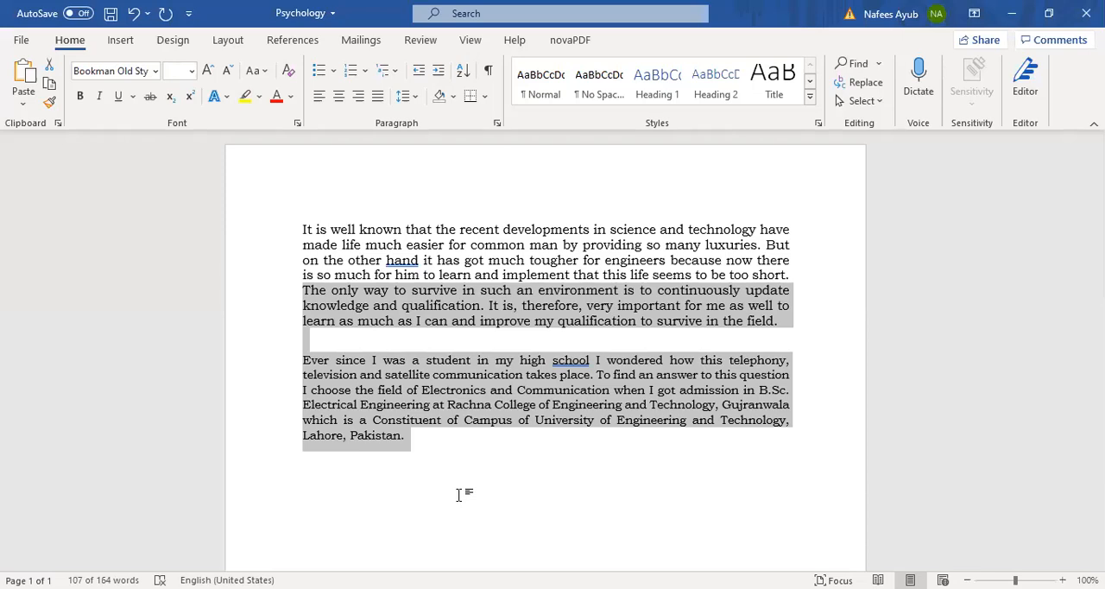
left_click(356, 336)
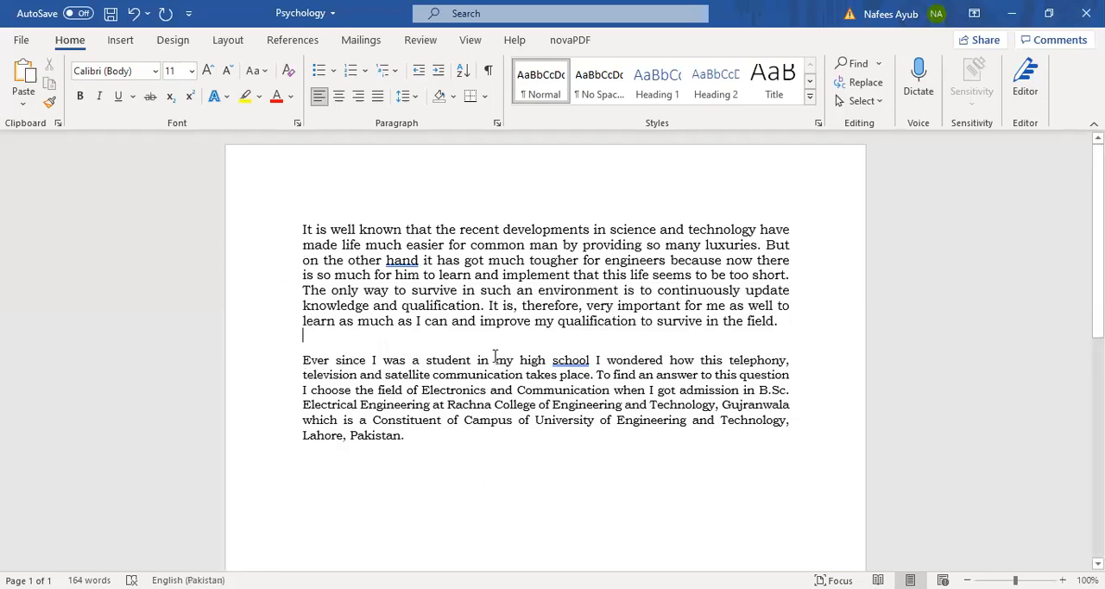
Step: Place the cursor at the start of the text, select the entire document, and clear the selection
left_click(304, 228)
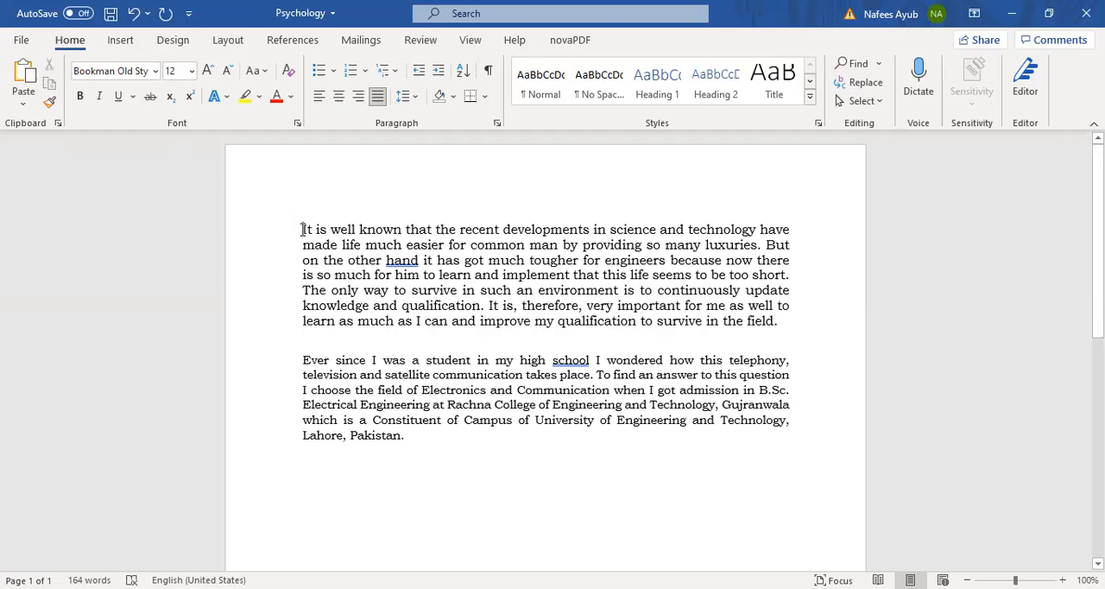
key("ctrl+a")
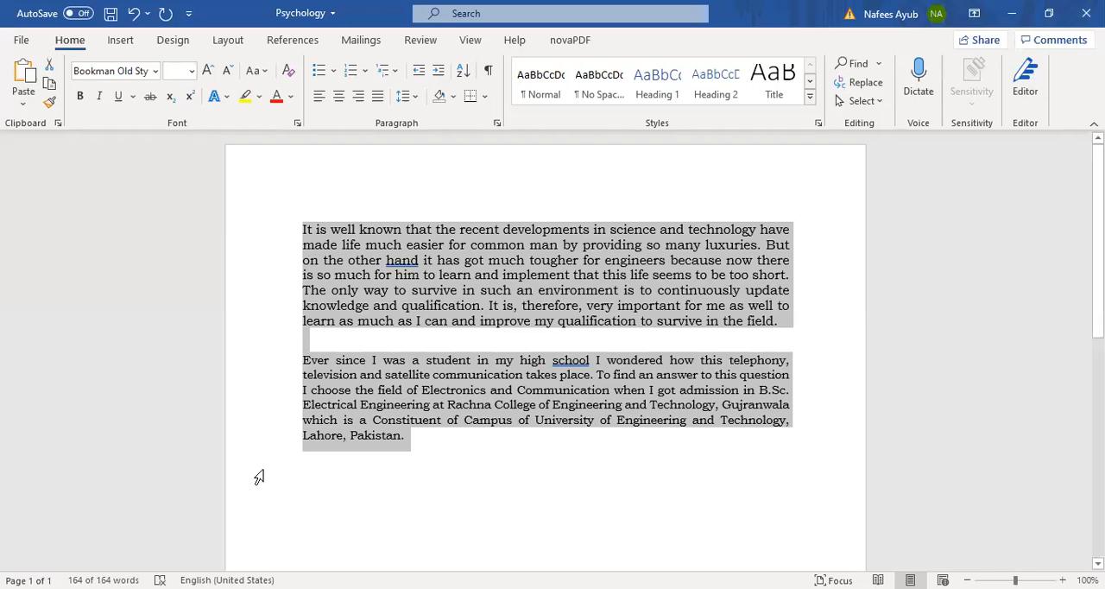
left_click(374, 346)
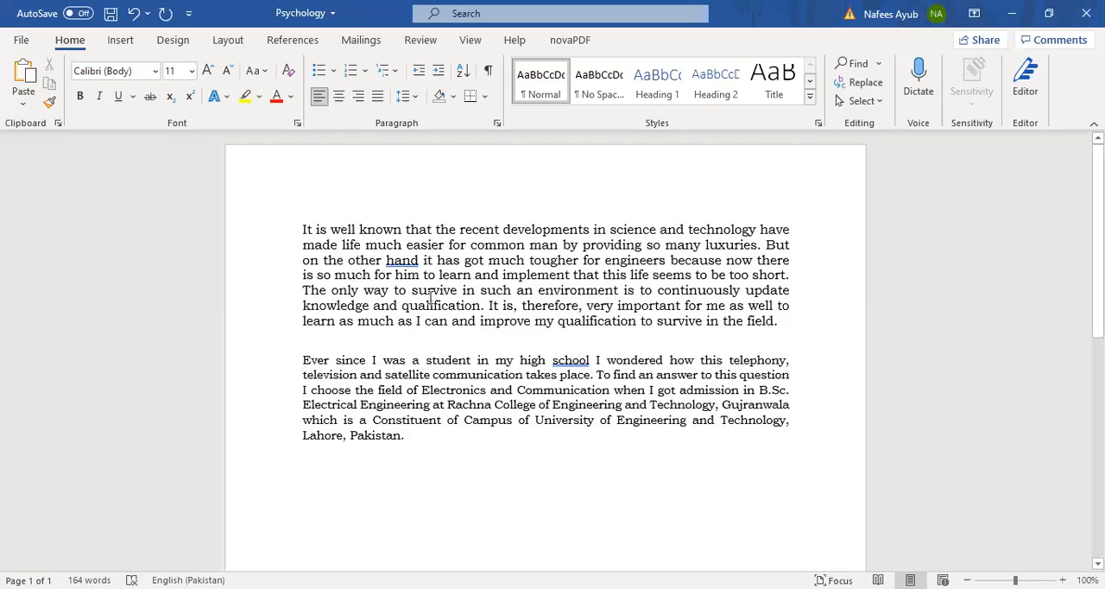
Step: Select the word "tougher" in the third line, select the entire first paragraph, and deselect it
double_click(559, 259)
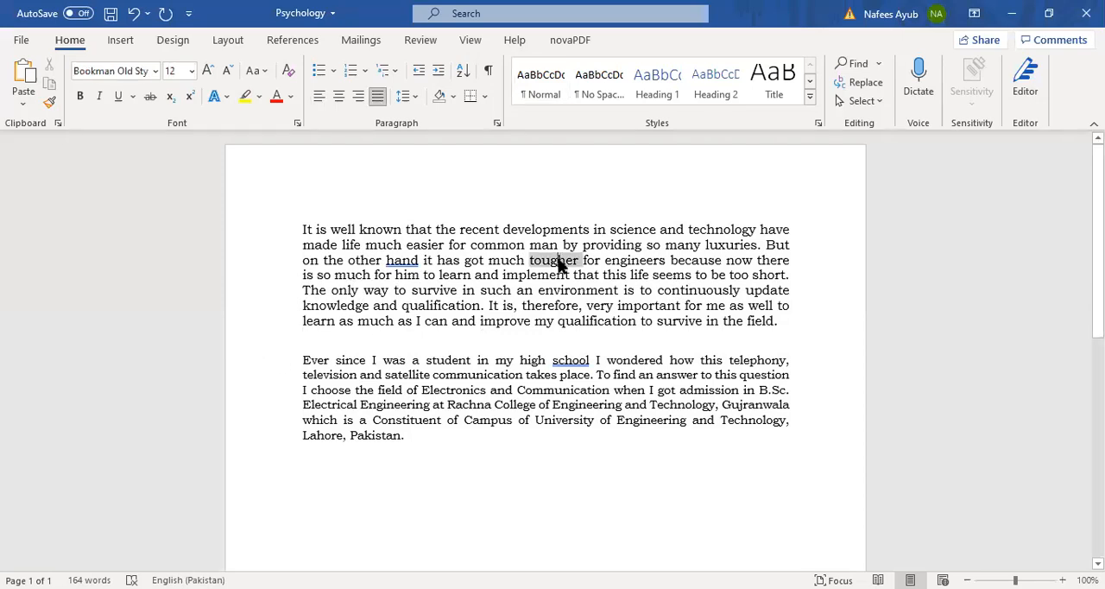
triple_click(429, 318)
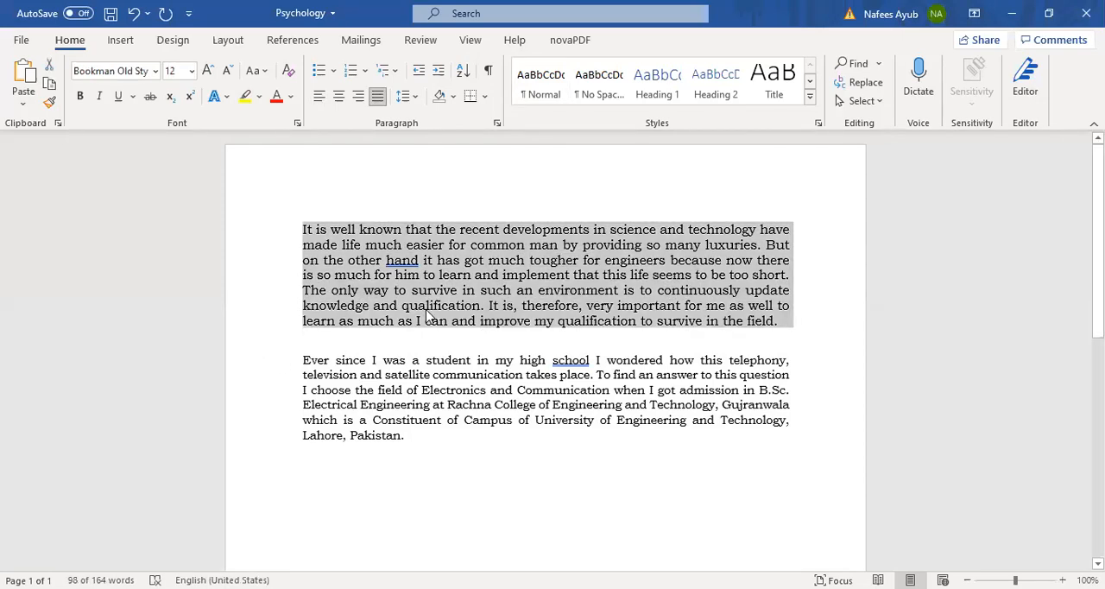
left_click(518, 261)
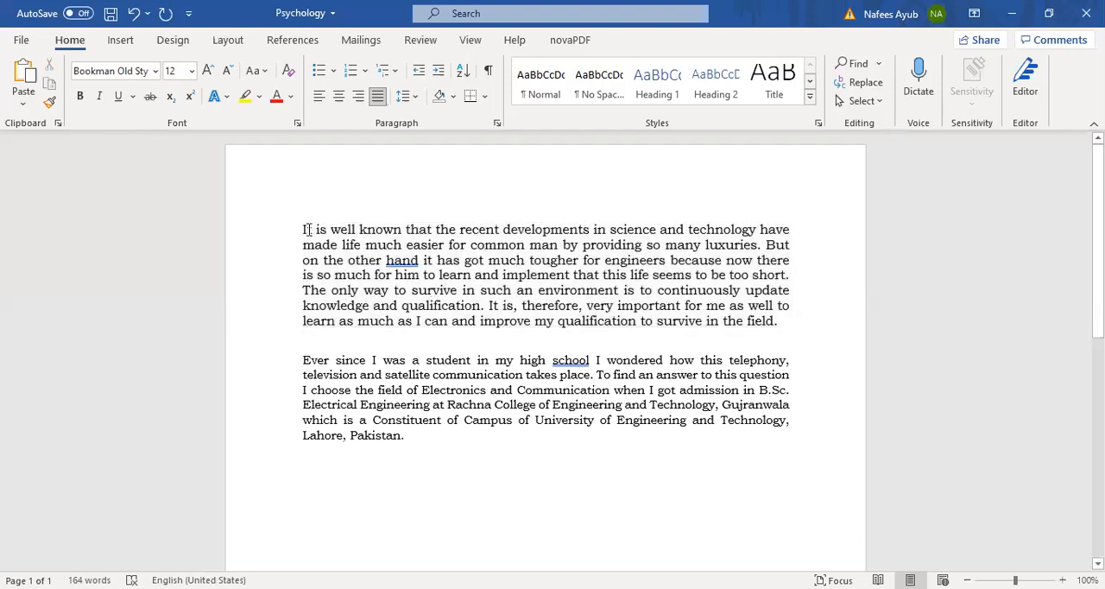
Step: Highlight the first paragraph from its first character to its final period and clear the selection
left_click_drag(302, 229, 780, 324)
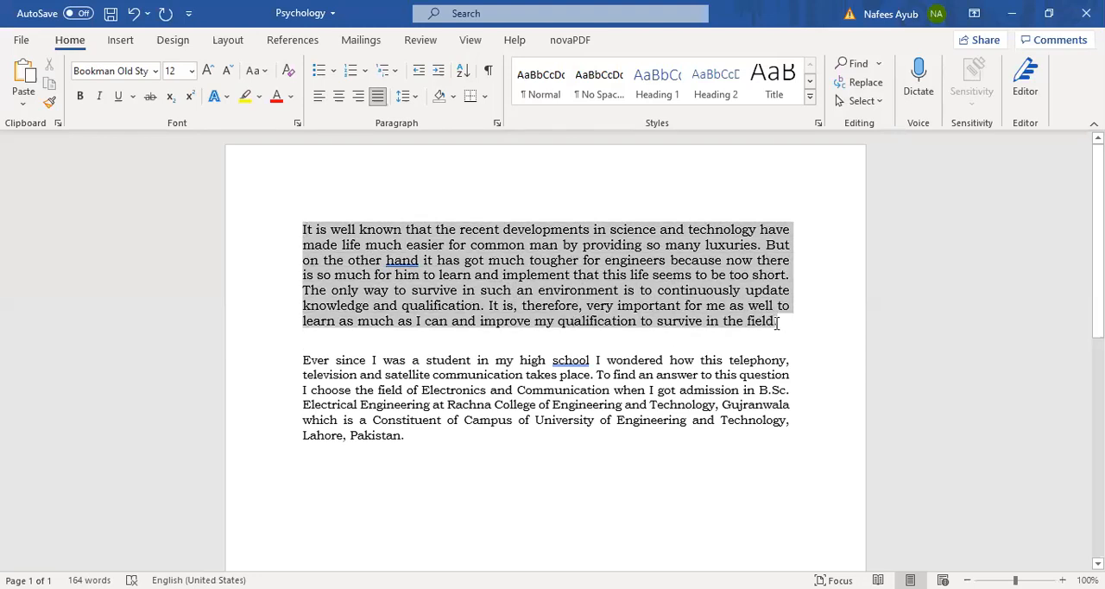
left_click(488, 260)
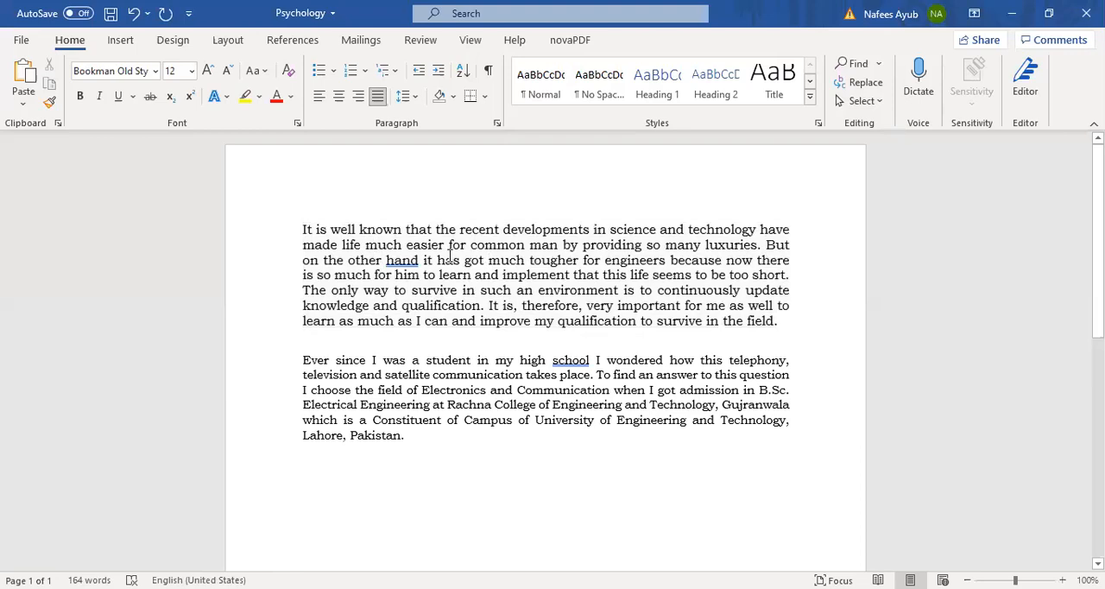
Step: Select the word "implement" in the fourth line, extend the selection to the whole first paragraph, and deselect it
double_click(506, 274)
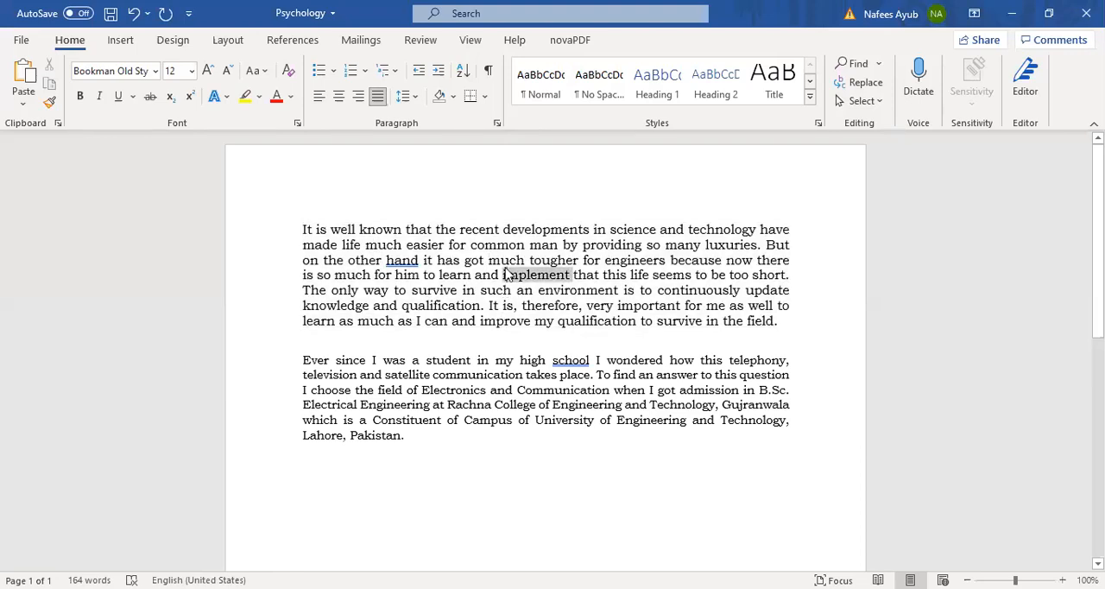
triple_click(507, 274)
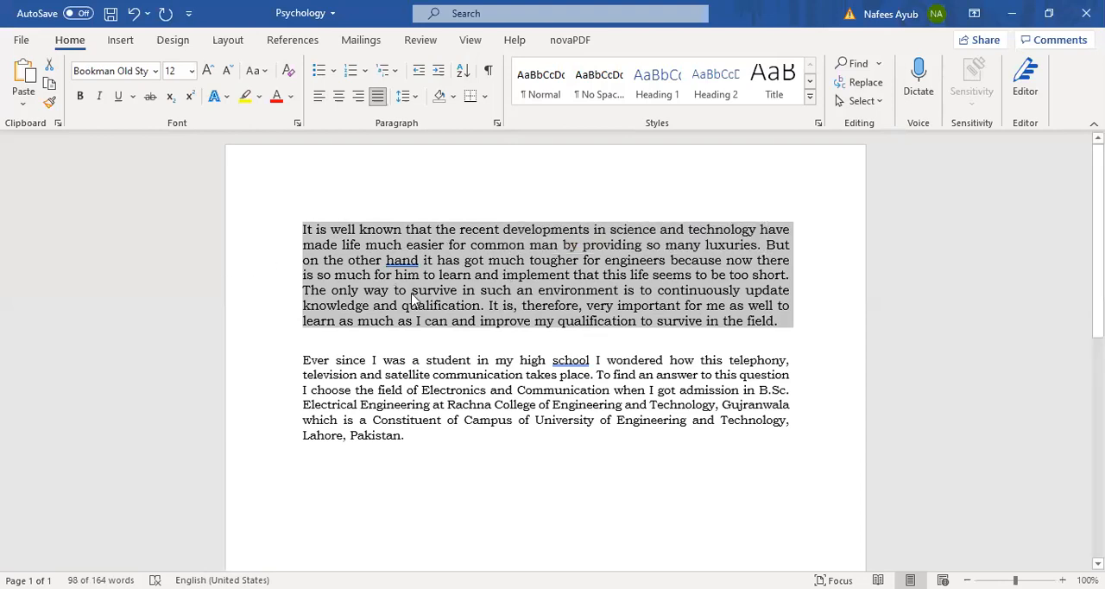
left_click(341, 276)
Step: Select the last line of the first paragraph from its final period back to "learn"
left_click(778, 321)
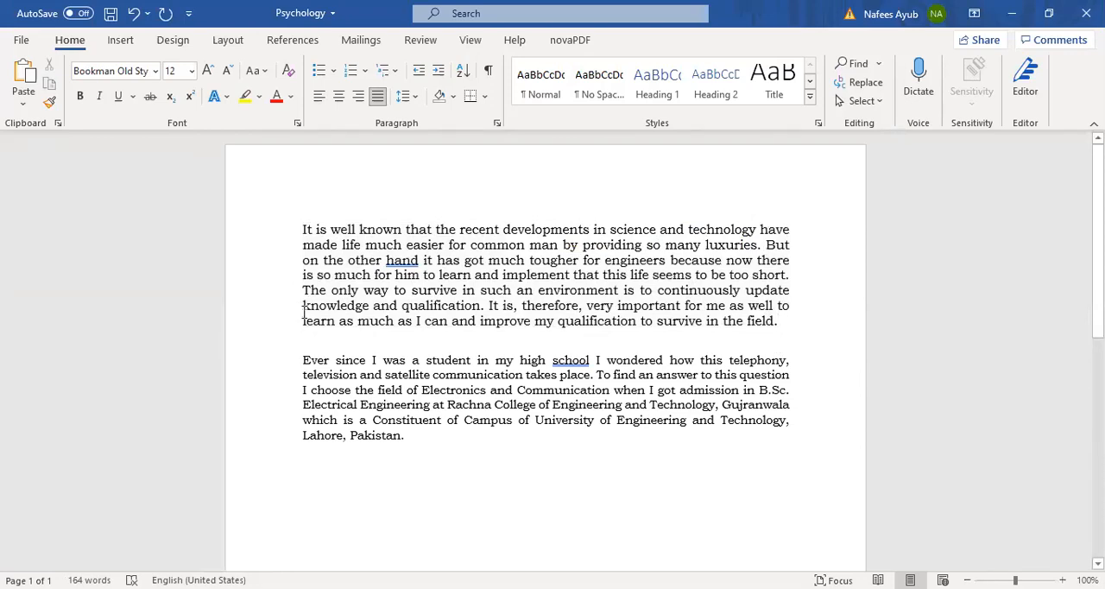
left_click_drag(368, 329, 328, 329)
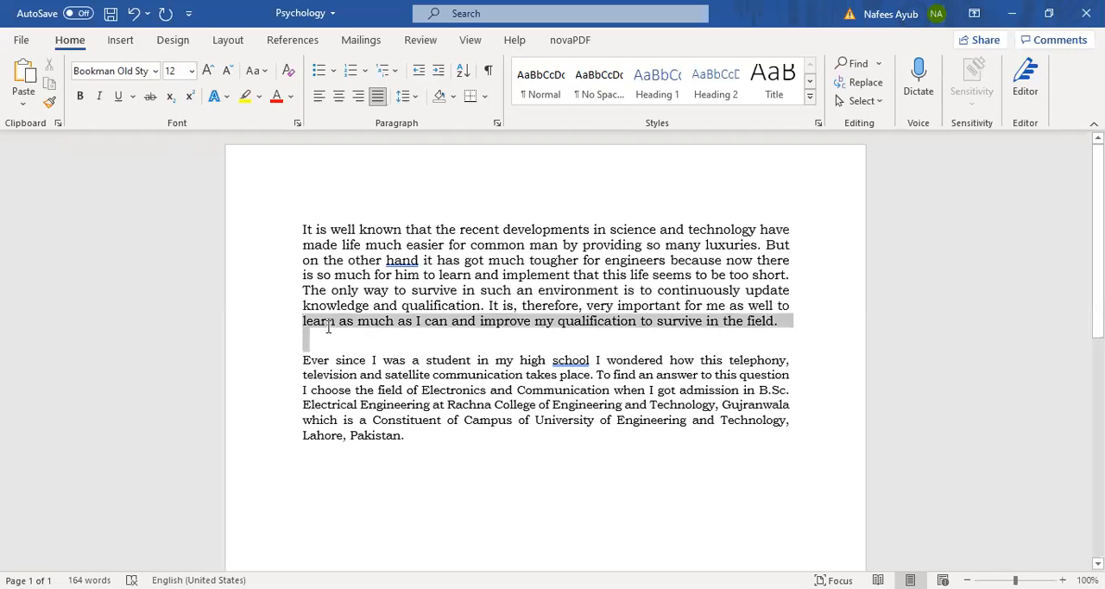
left_click(329, 326)
left_click_drag(781, 322, 303, 321)
left_click(783, 323)
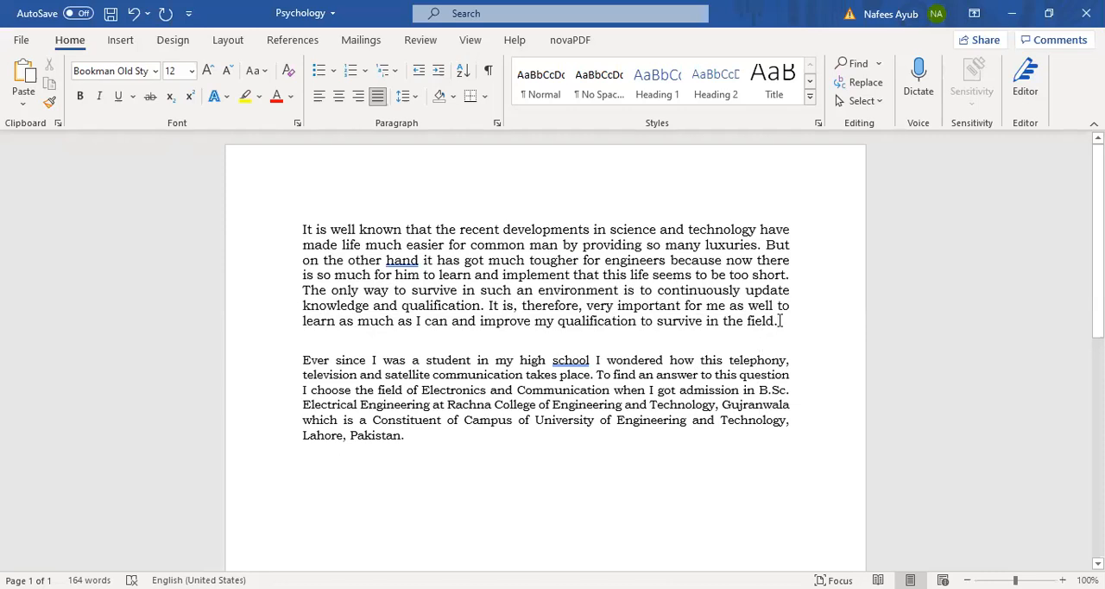
key("shift+Home")
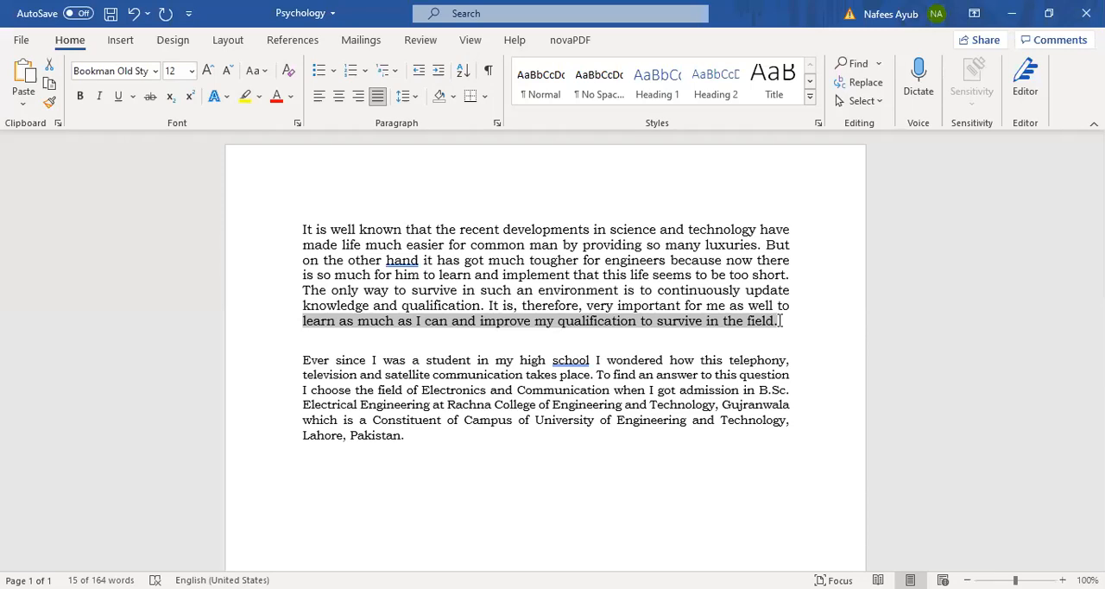
Step: Place the cursor after "update" in the first paragraph and select that line back to "The only way"
left_click(793, 316)
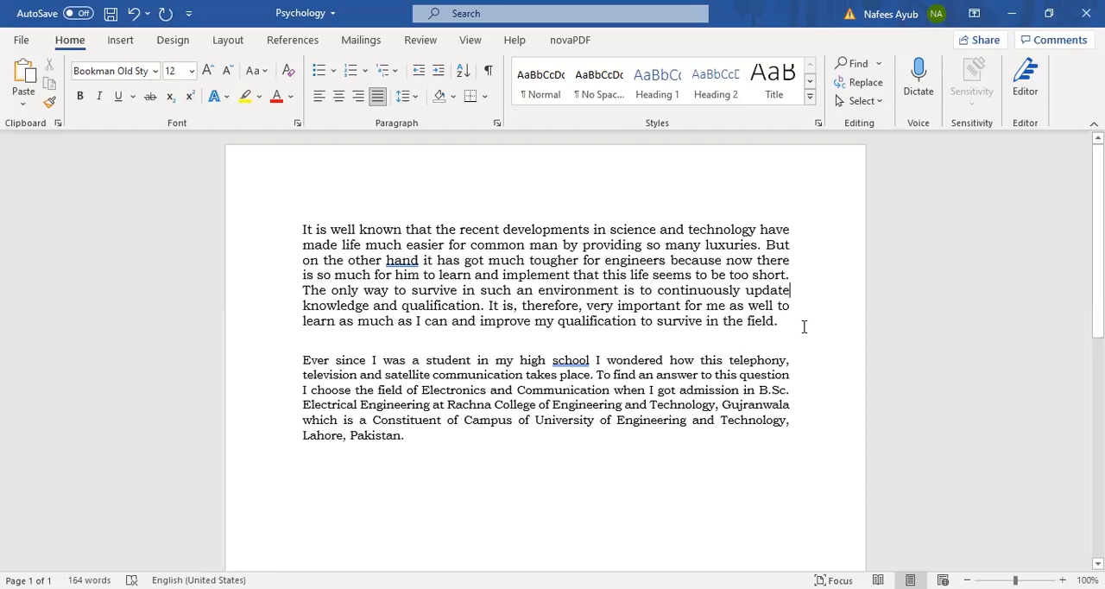
mouse_move(791, 290)
left_mouse_down()
mouse_move(412, 281)
mouse_move(800, 288)
left_mouse_up()
key("shift+Home")
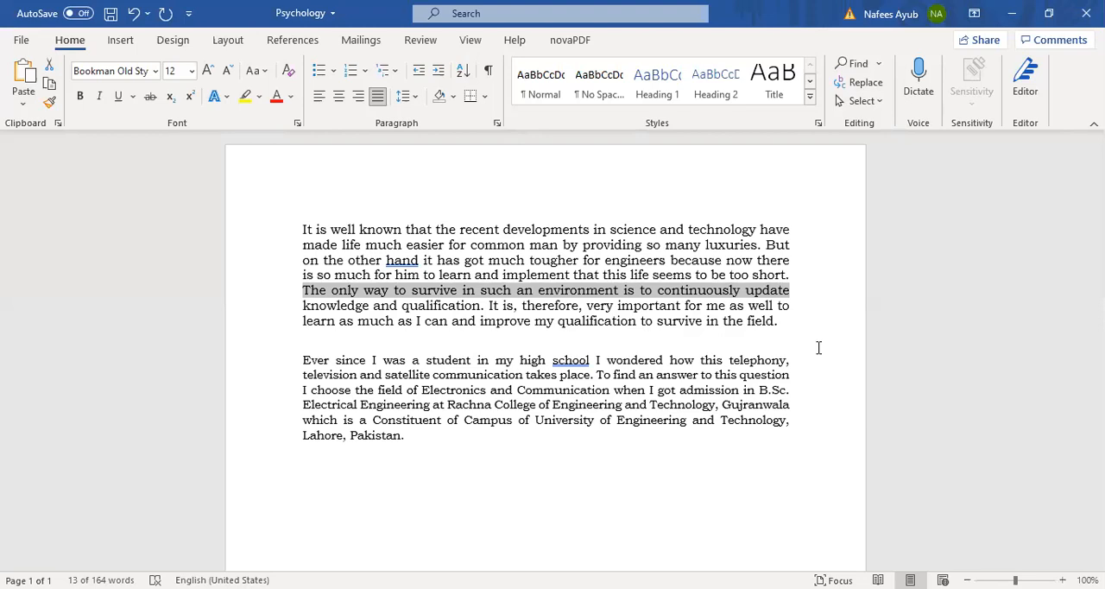
Step: Select the first paragraph backwards from its final period to its beginning, copy it, and clear the selection
left_click(781, 321)
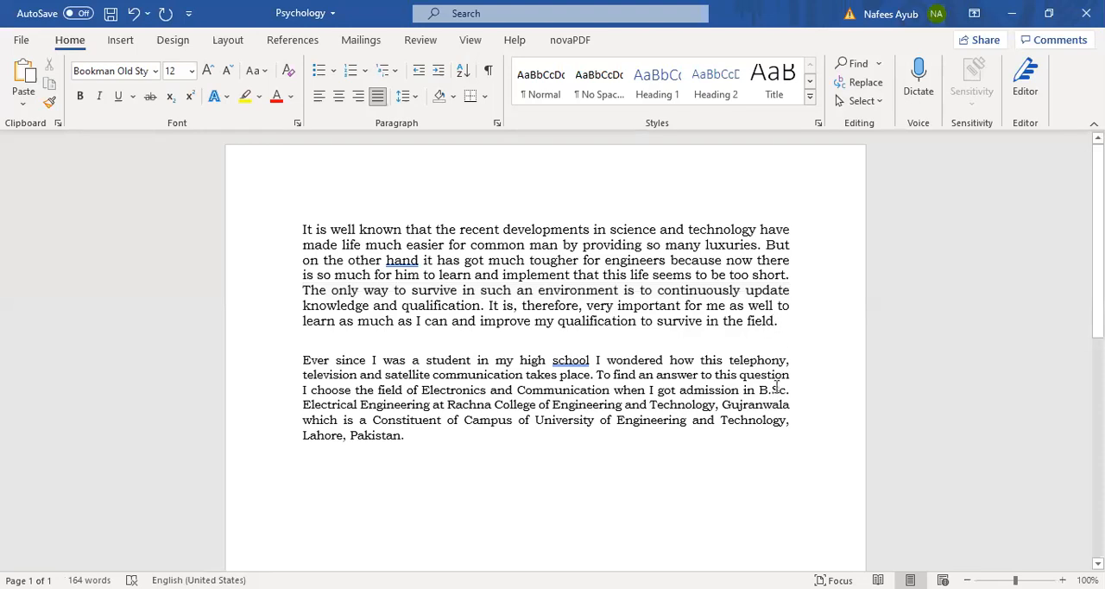
key("ctrl+shift+Up")
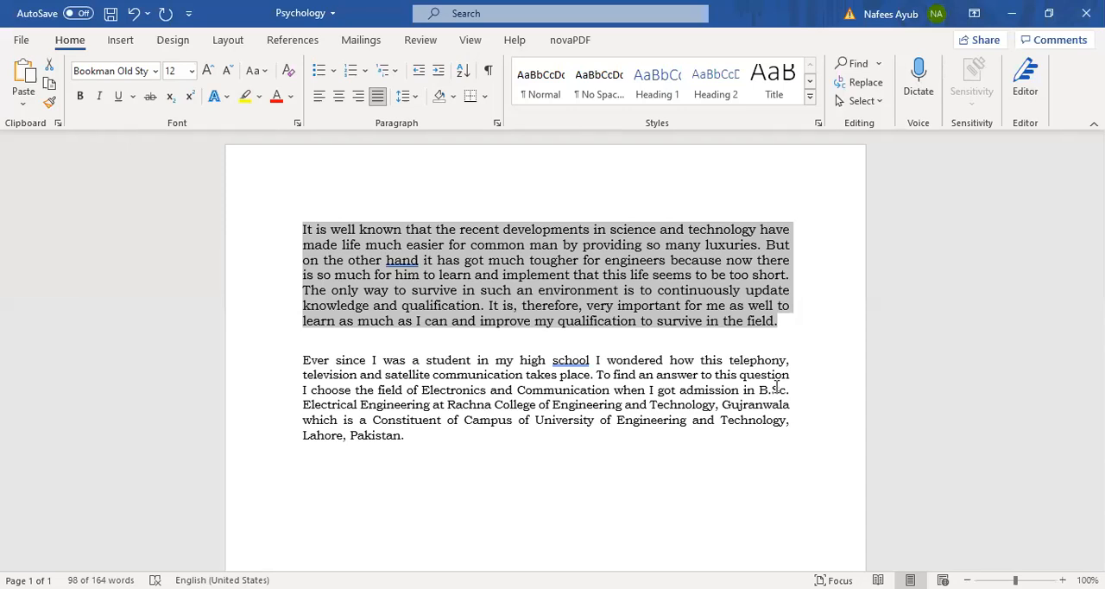
key("ctrl+c")
left_click(343, 211)
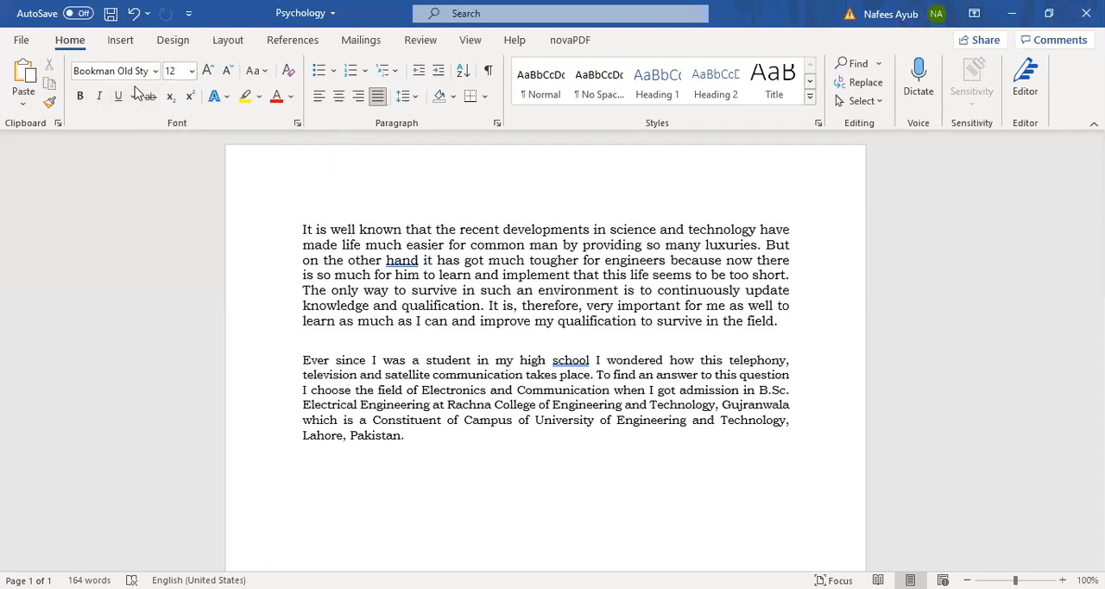
Step: Select the first paragraph from "It is well known" through "in the field." and clear the selection after "that"
left_click_drag(304, 228, 775, 321)
left_click(302, 229)
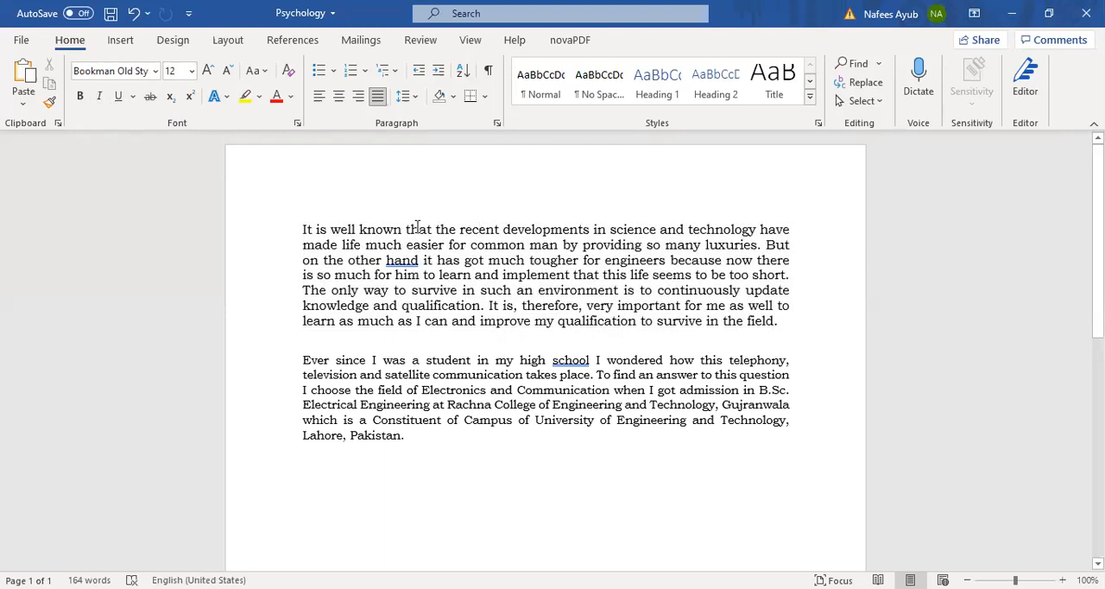
left_click_drag(409, 249, 778, 320)
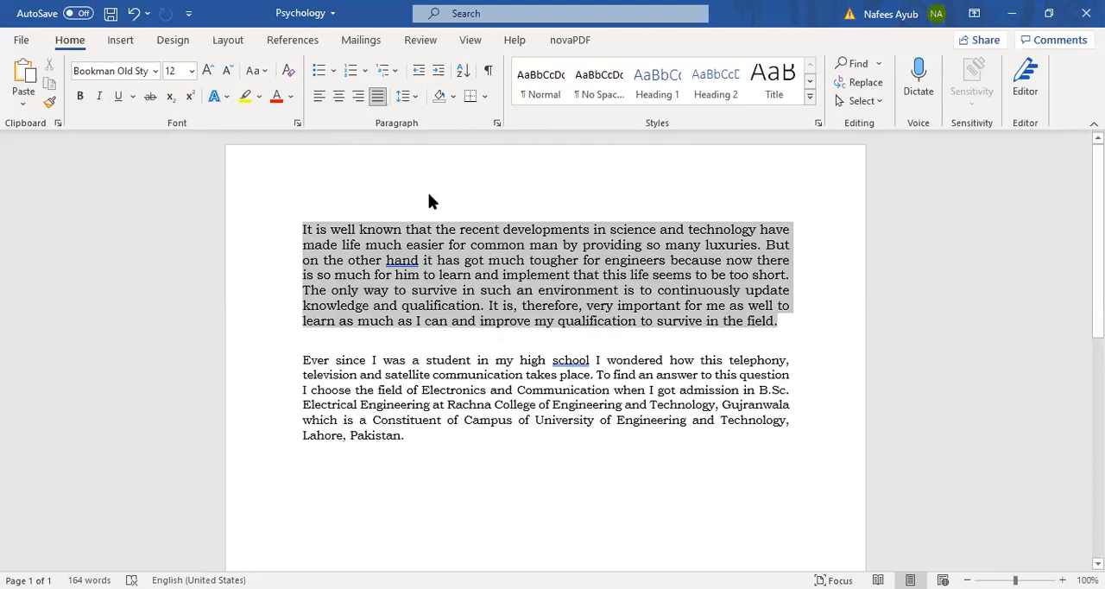
left_click(432, 229)
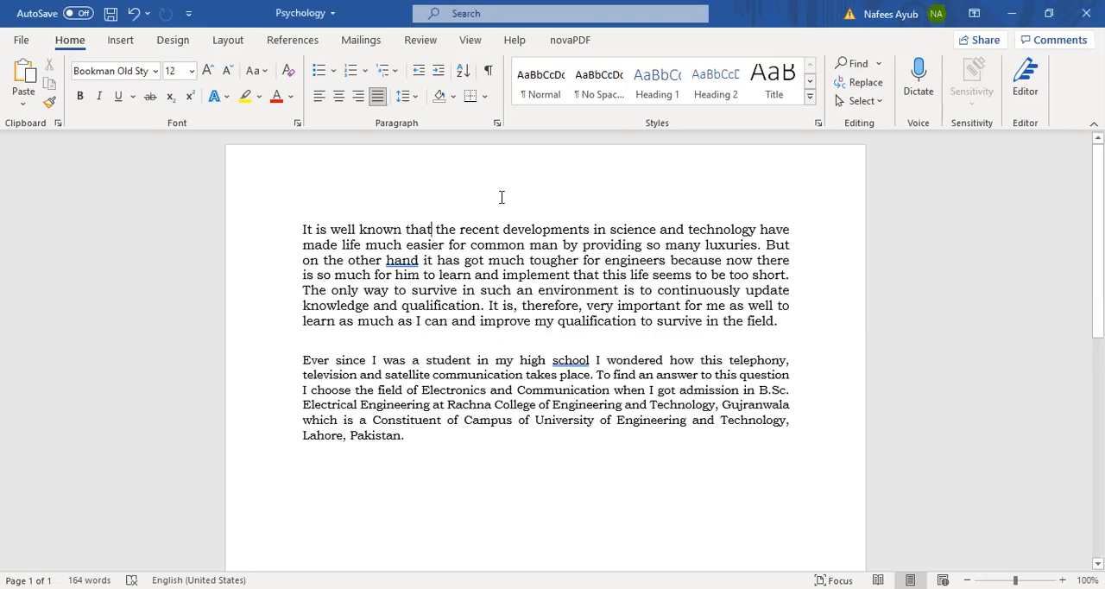
Step: Open the Save As dialog for the document and view the available file types, with Word Document highlighted
key("F12")
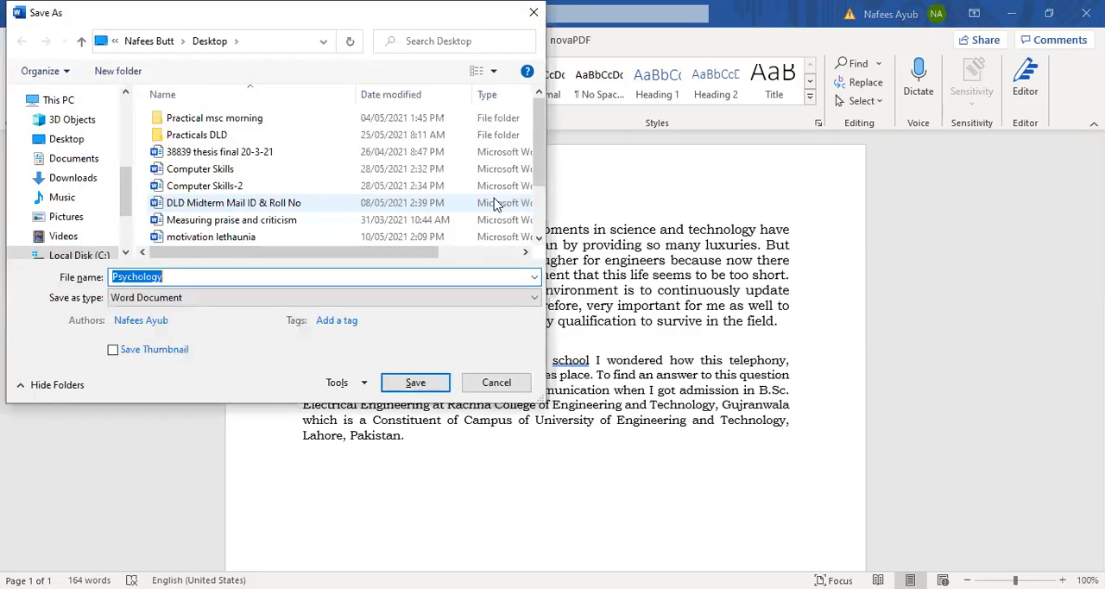
left_click(338, 301)
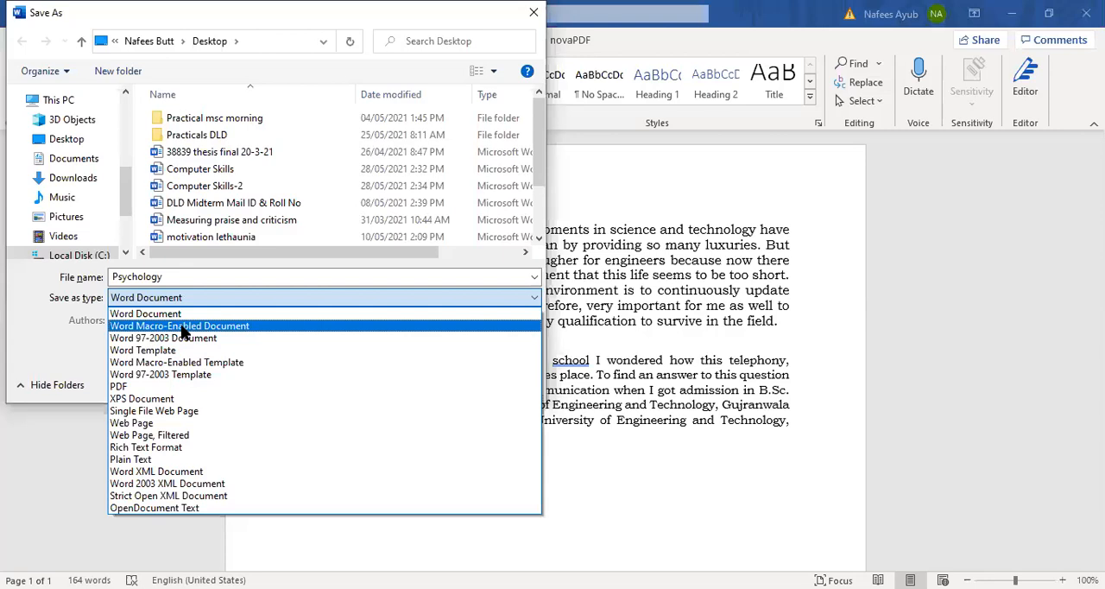
key("Up")
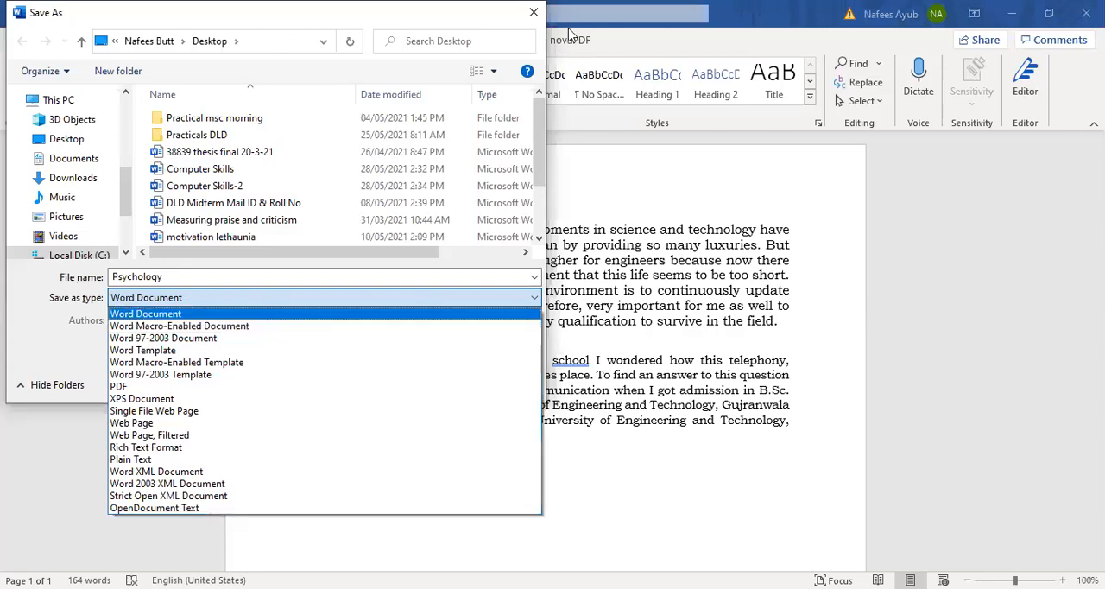